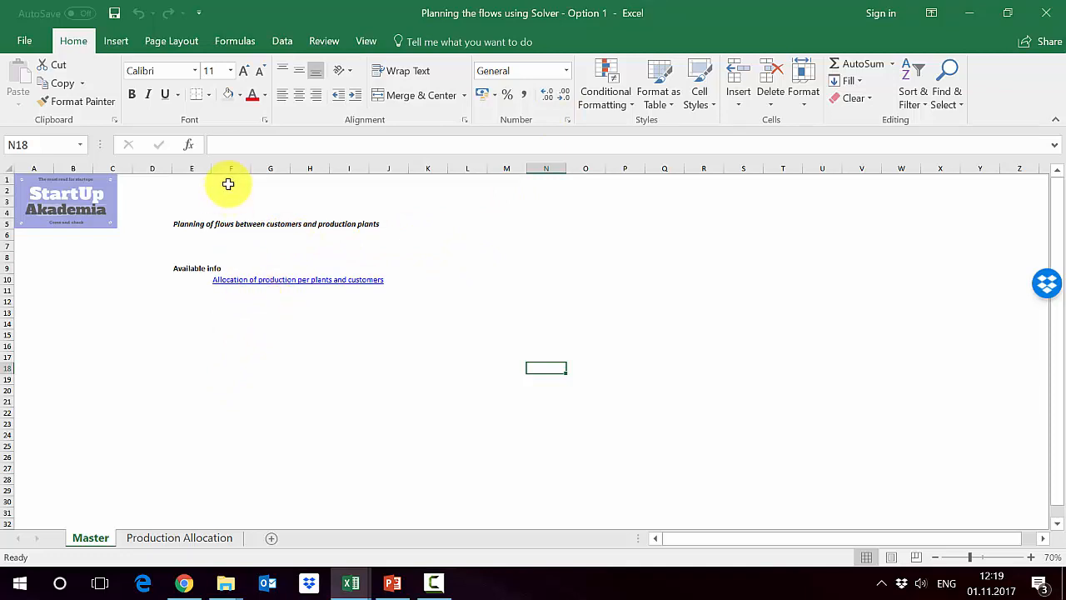
- Check in the Excel options that the Solver Add-in is among the active application add-ins, leaving the options unchanged
left_click(283, 41)
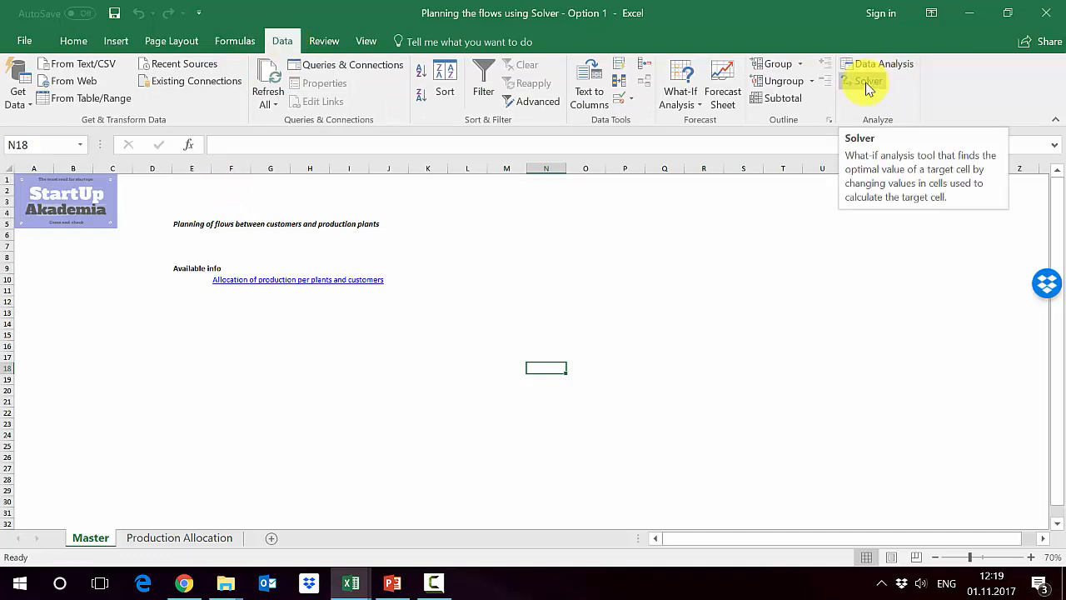
left_click(25, 43)
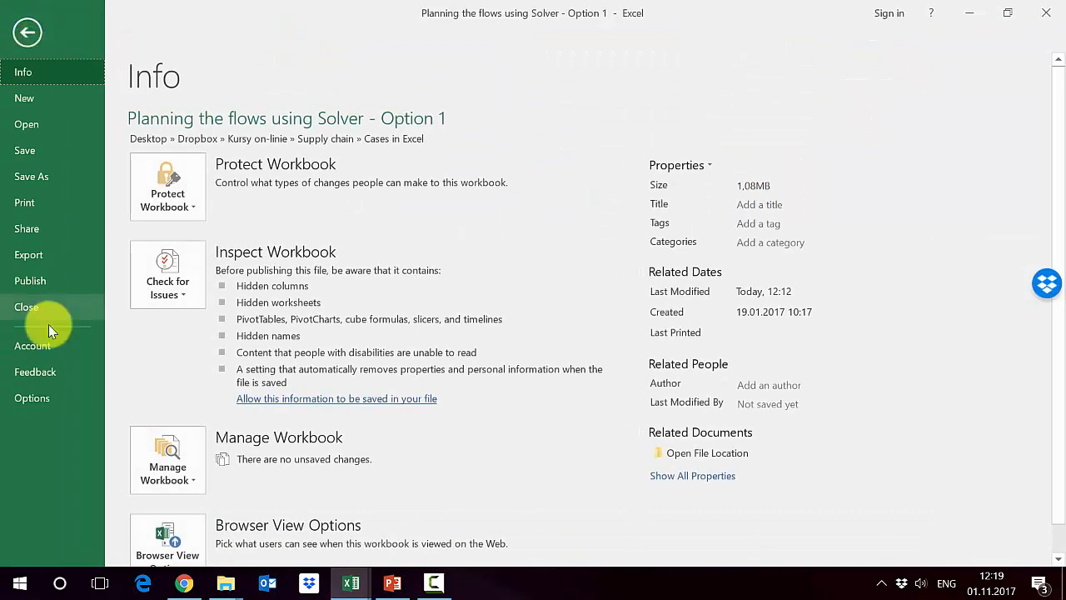
left_click(33, 398)
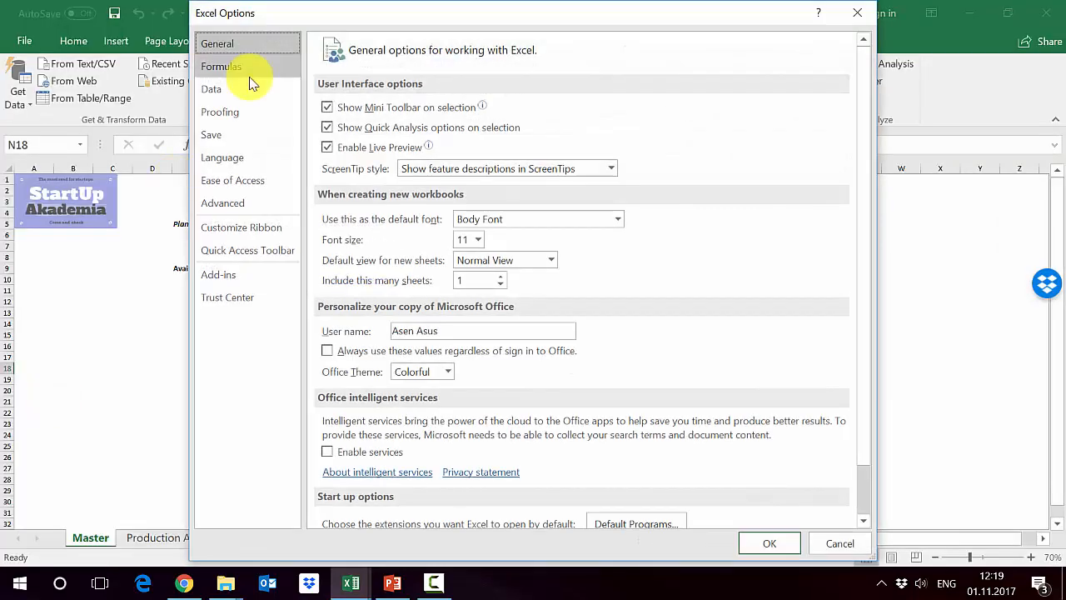
left_click(245, 276)
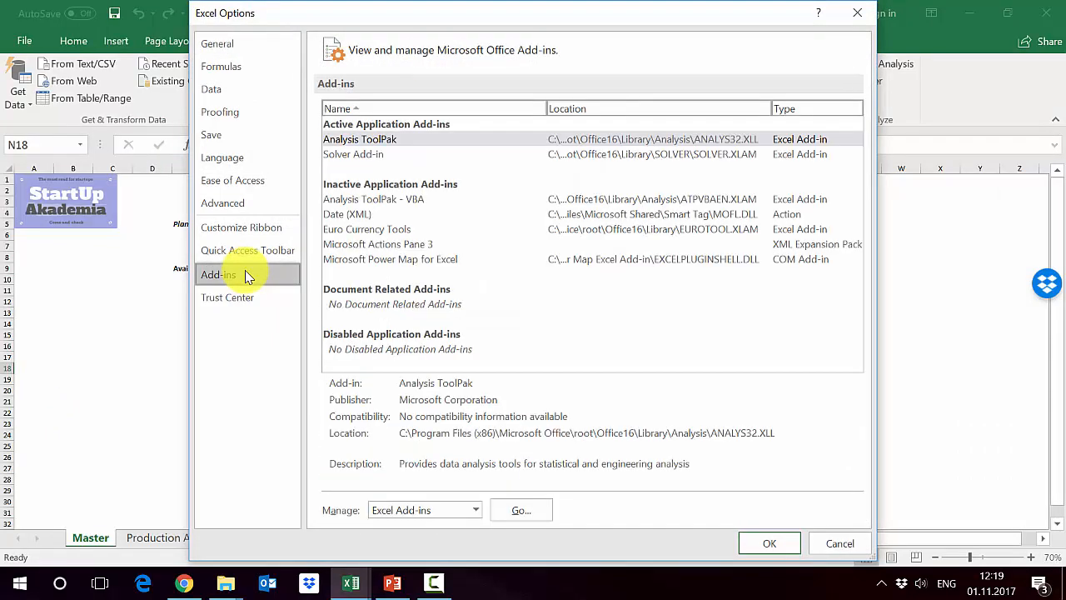
left_click(372, 157)
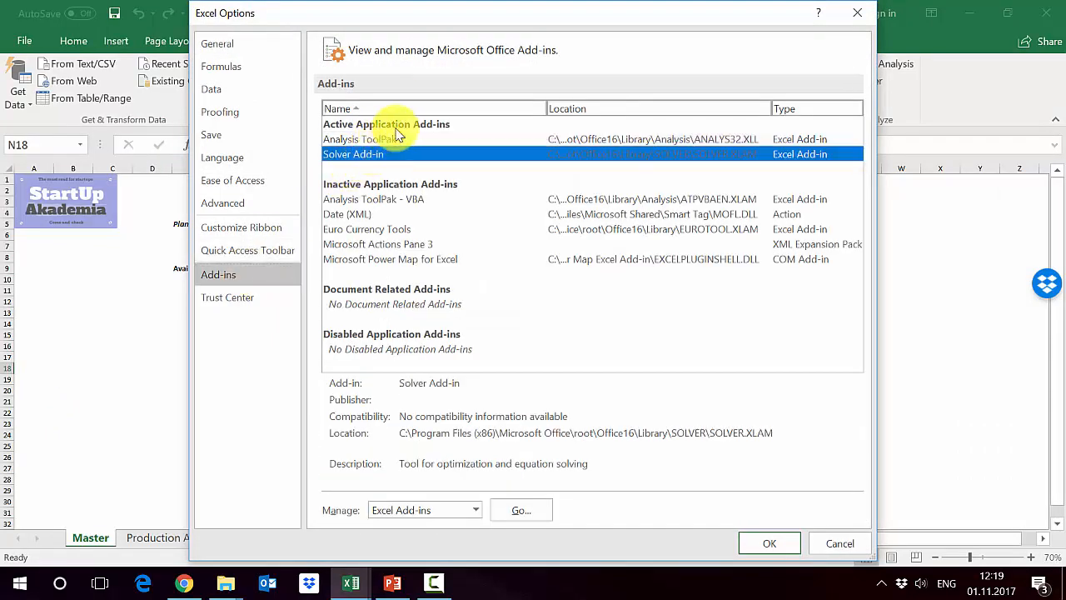
left_click(825, 540)
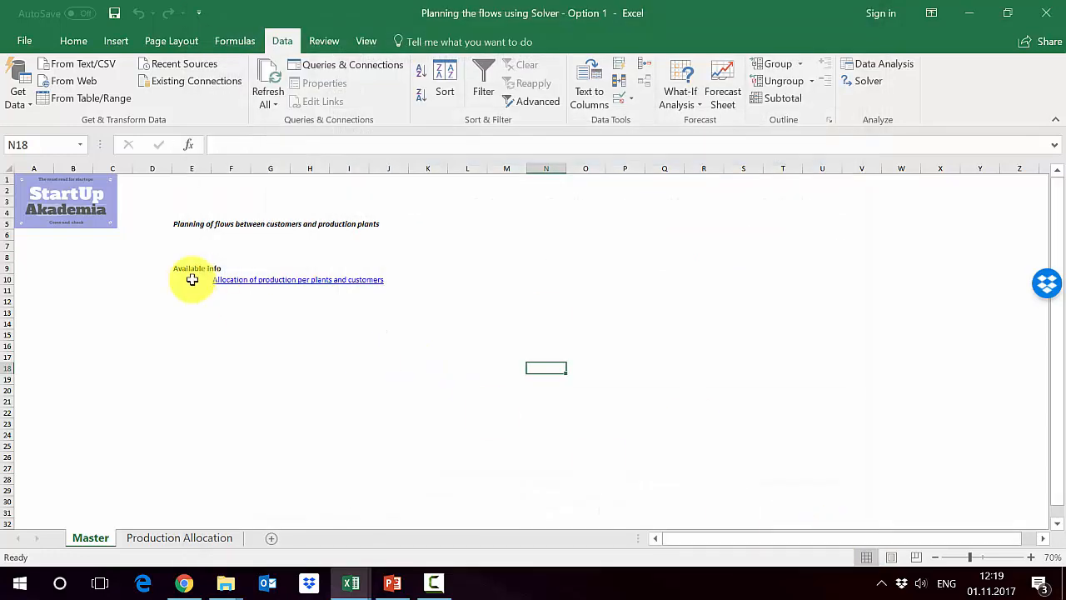
- Follow the Master sheet's link to the production allocation sheet and review its plant columns J to M and the France and Germany rows
left_click(234, 283)
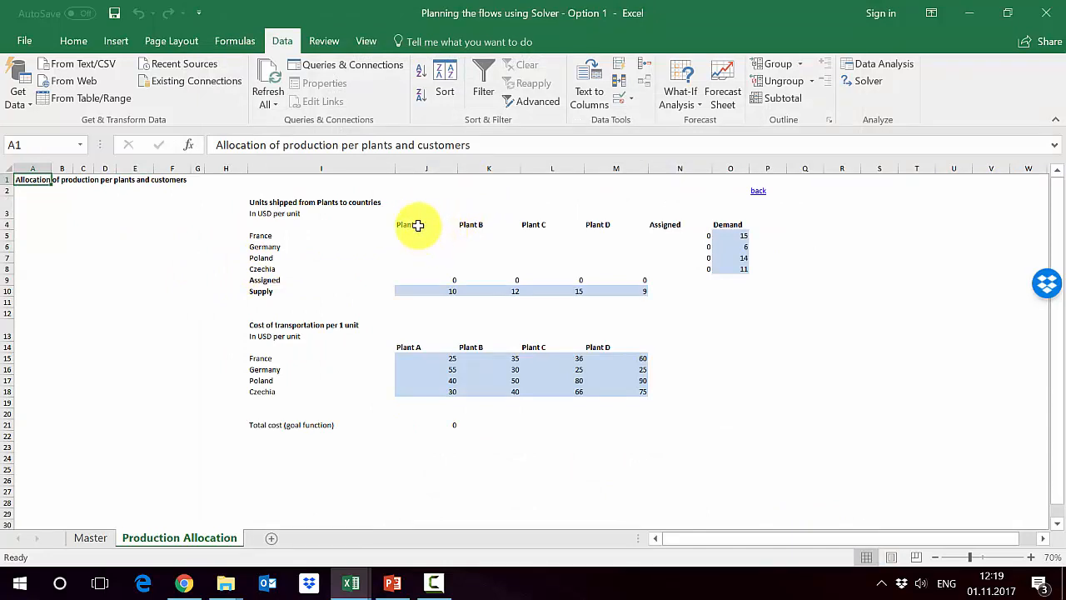
left_click(416, 170)
left_click(510, 168)
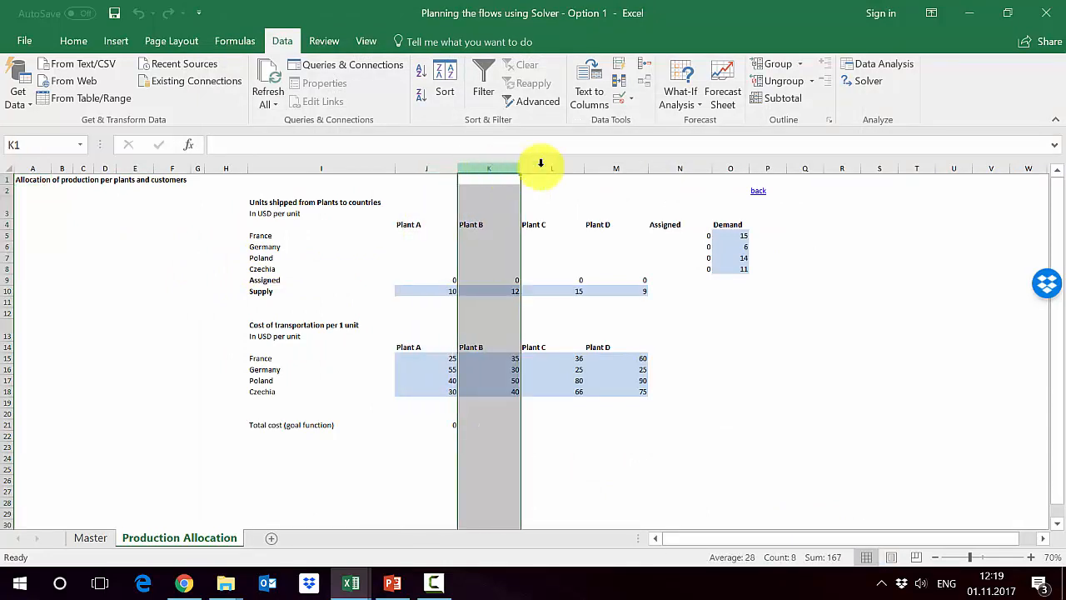
left_click(571, 168)
left_click(622, 168)
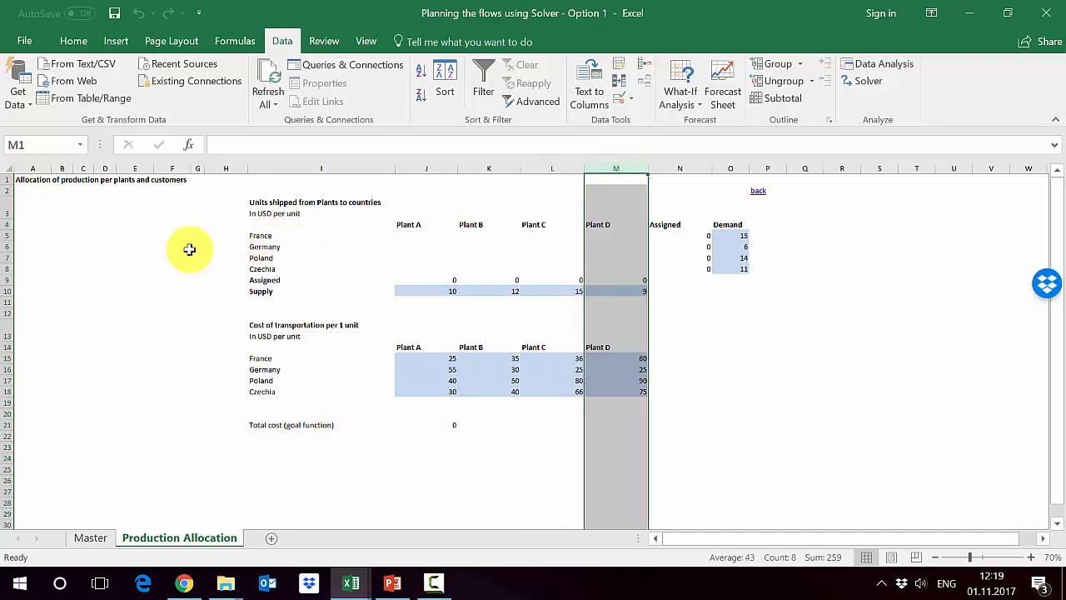
left_click(4, 236)
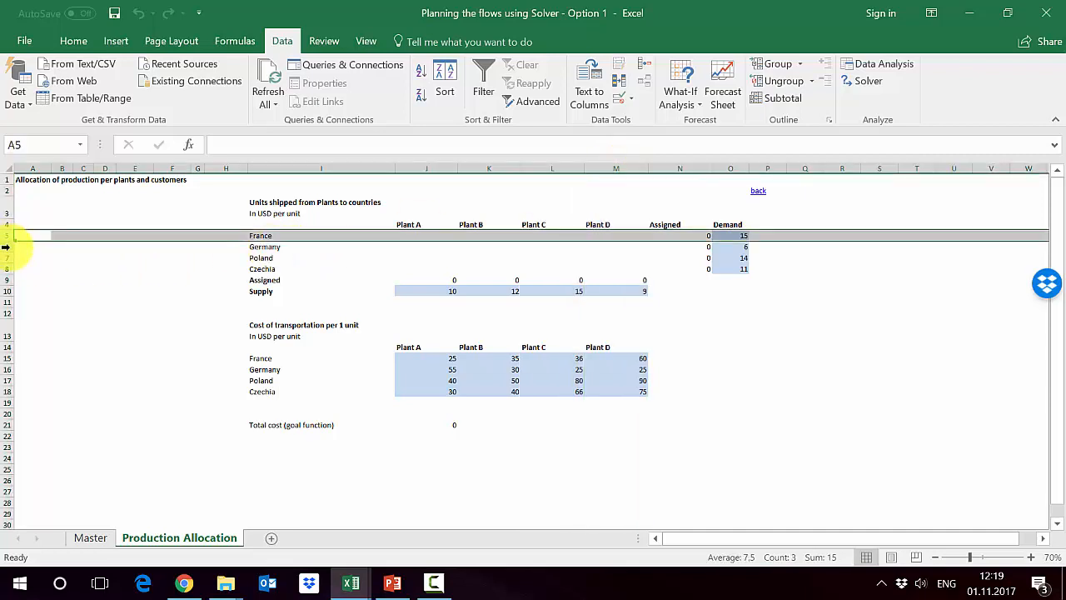
left_click(5, 247)
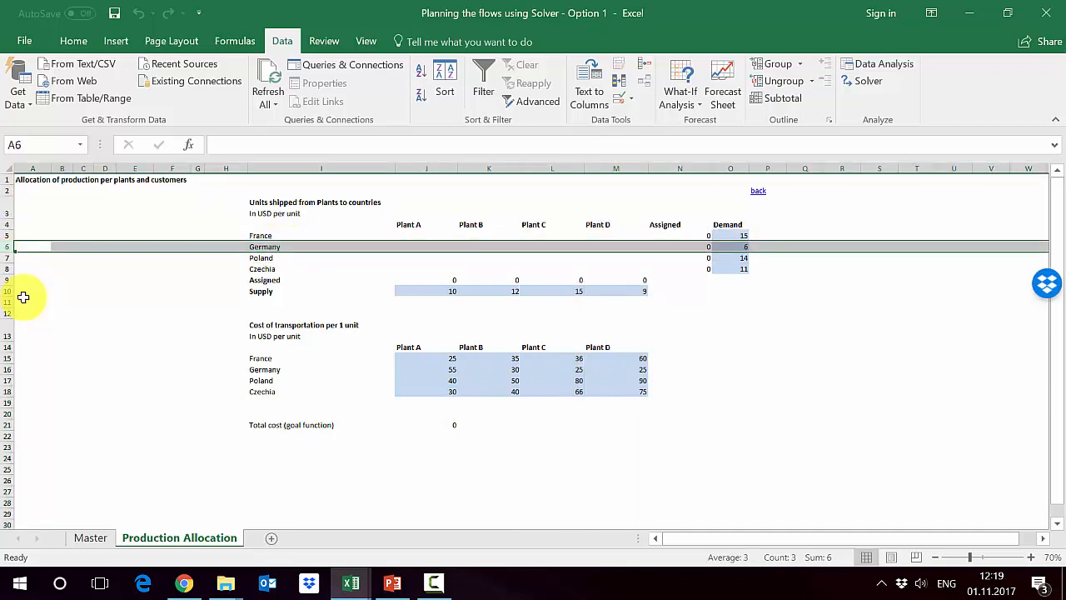
- Examine Plant A's assigned total in row 9 and the supply available from each plant in row 10
left_click(428, 279)
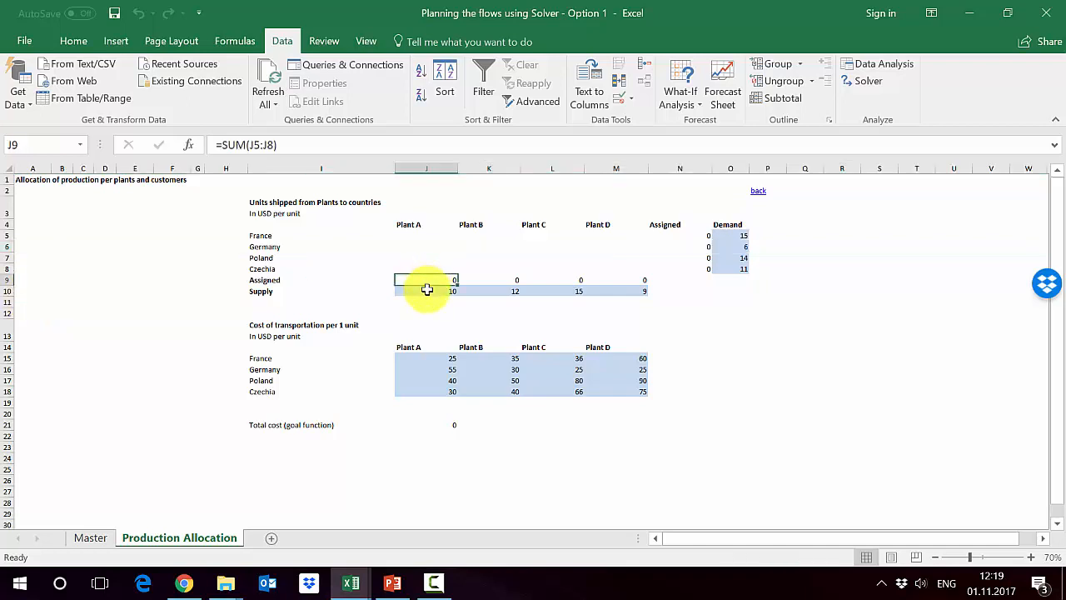
left_click(426, 289)
left_click(5, 291)
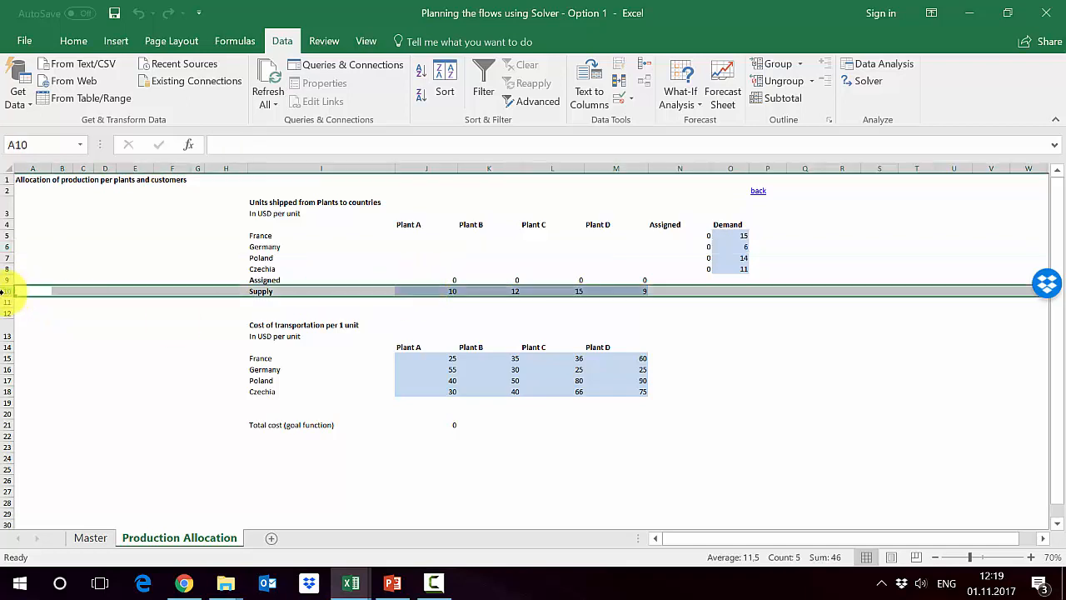
left_click(442, 289)
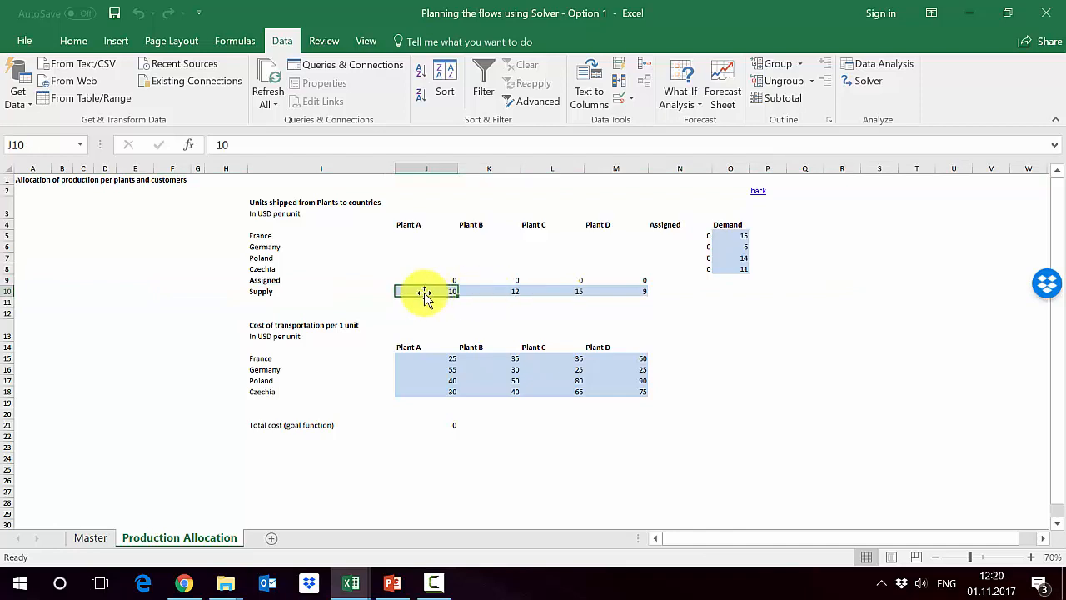
left_click(491, 290)
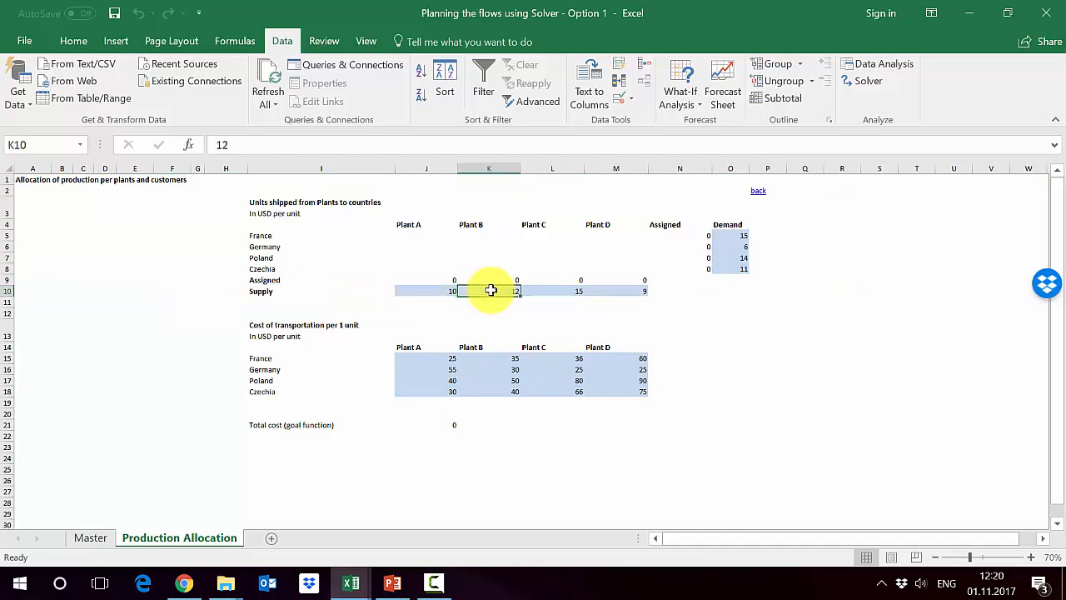
left_click(549, 290)
left_click(615, 292)
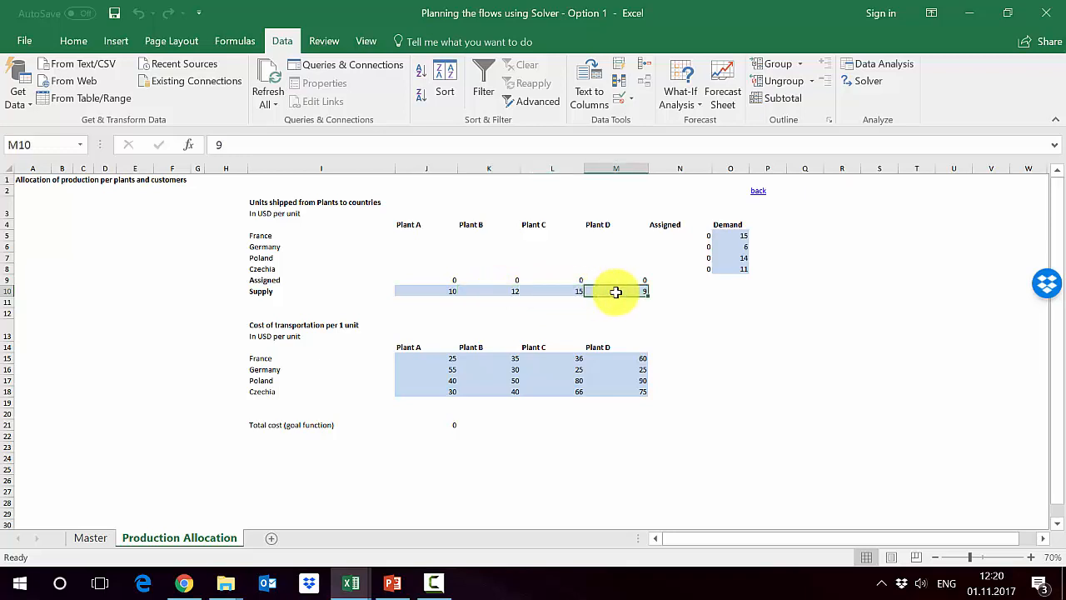
- Examine each country's demand in O5:O8 and highlight the units-shipped range J5:M8
left_click(734, 166)
left_click(729, 235)
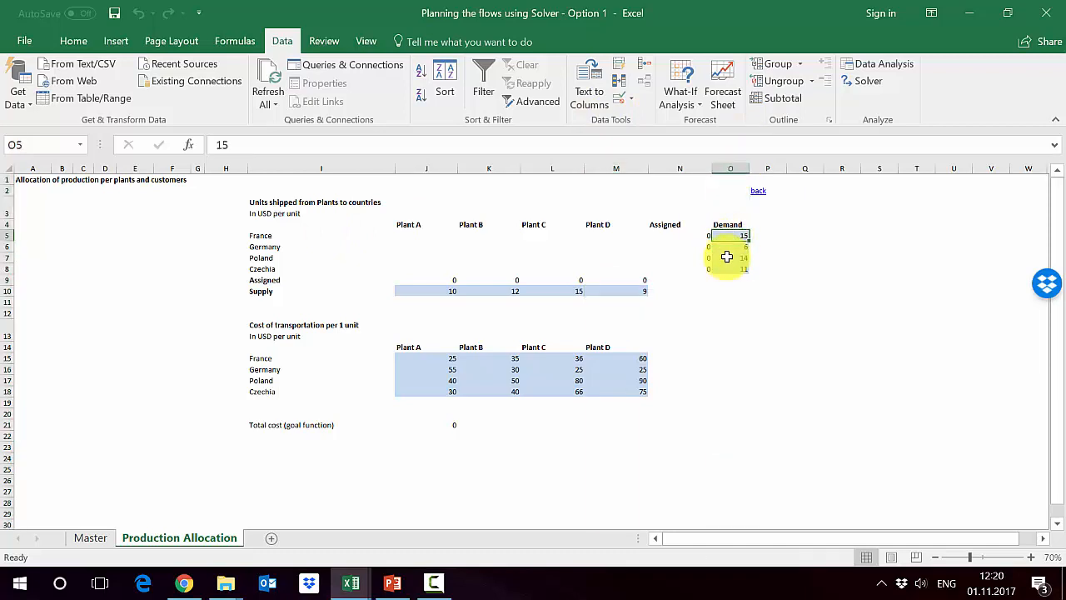
left_click(727, 245)
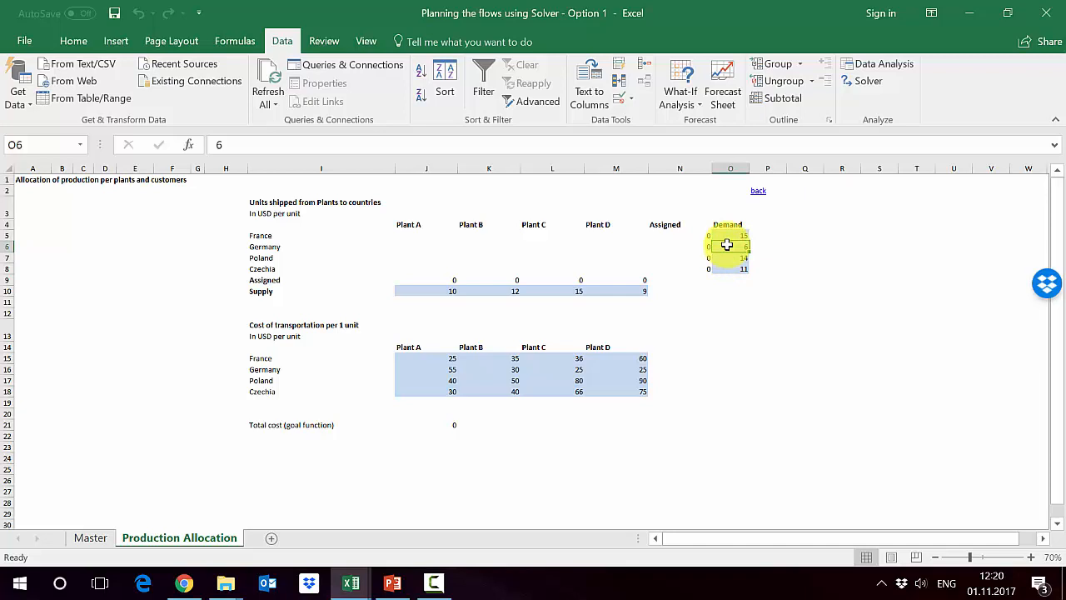
left_click(726, 259)
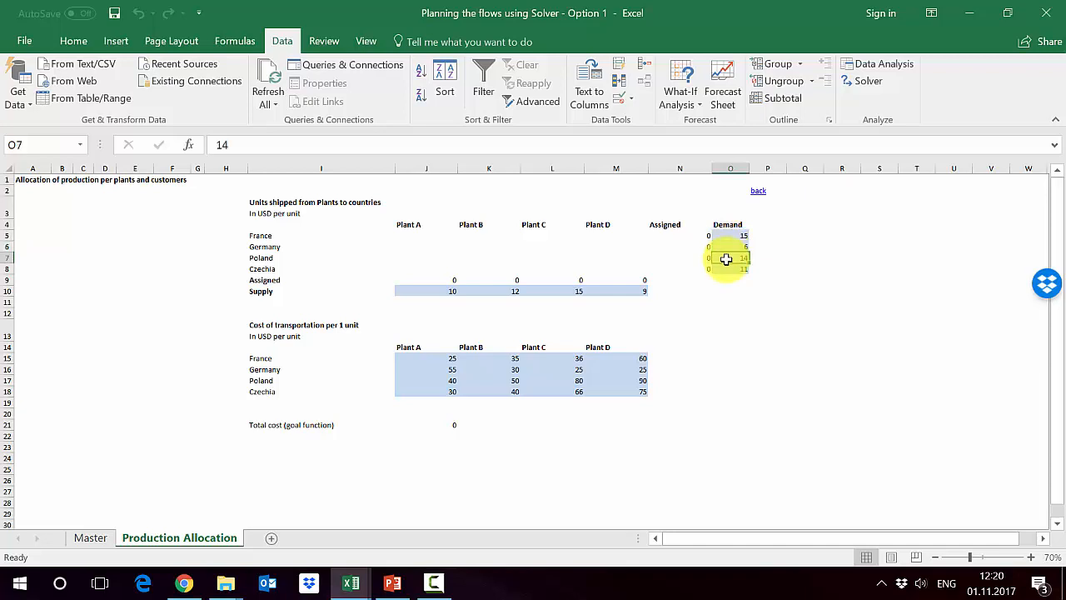
left_click(724, 267)
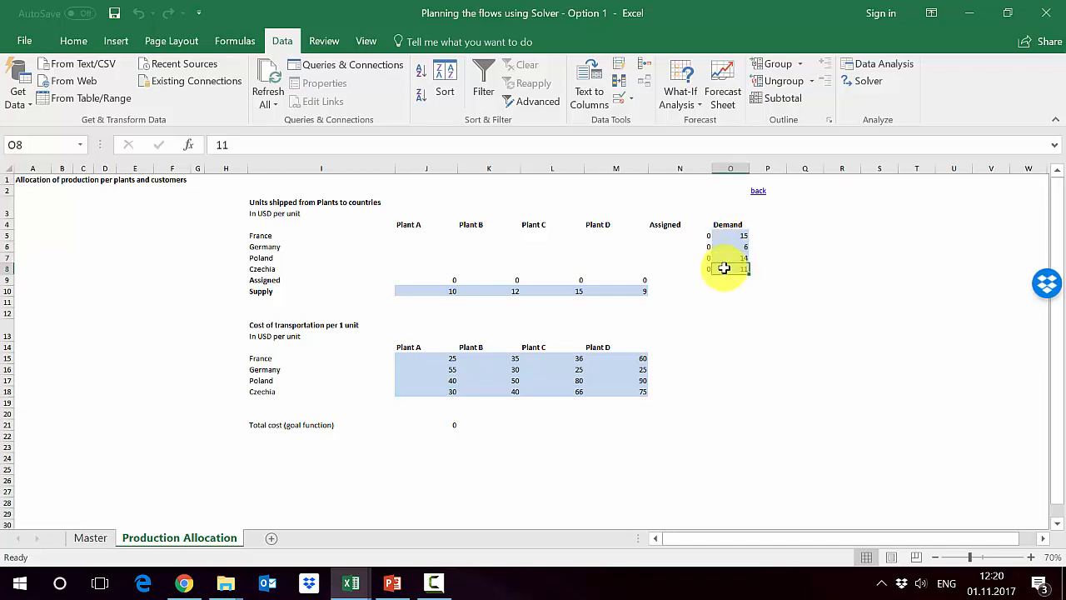
left_click(425, 236)
left_click_drag(426, 236, 642, 269)
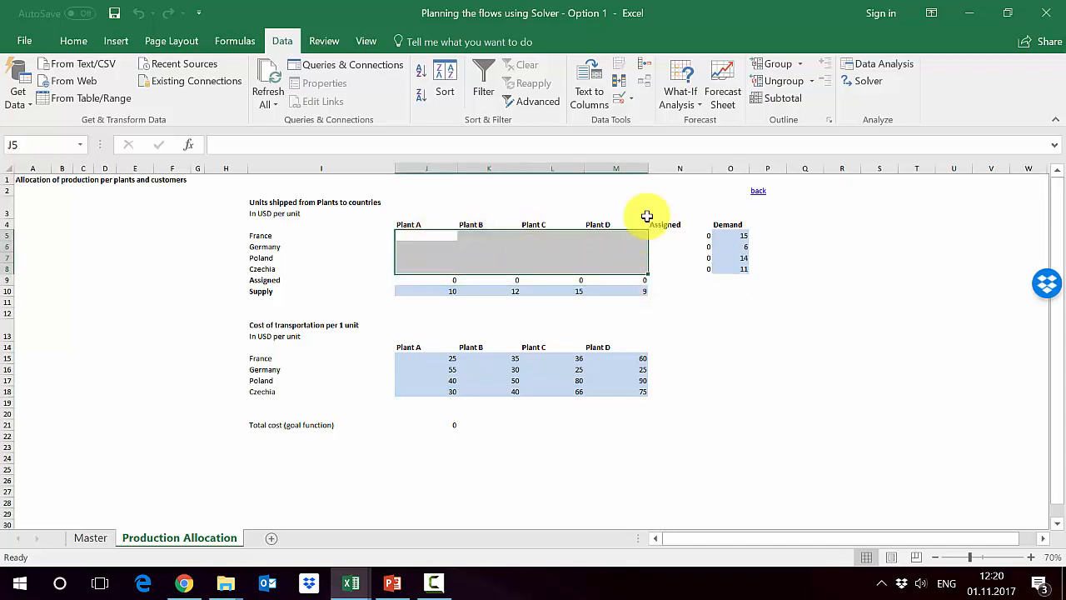
- Inspect the Assigned formulas in N5:N8 that sum the units shipped to each country
left_click(687, 228)
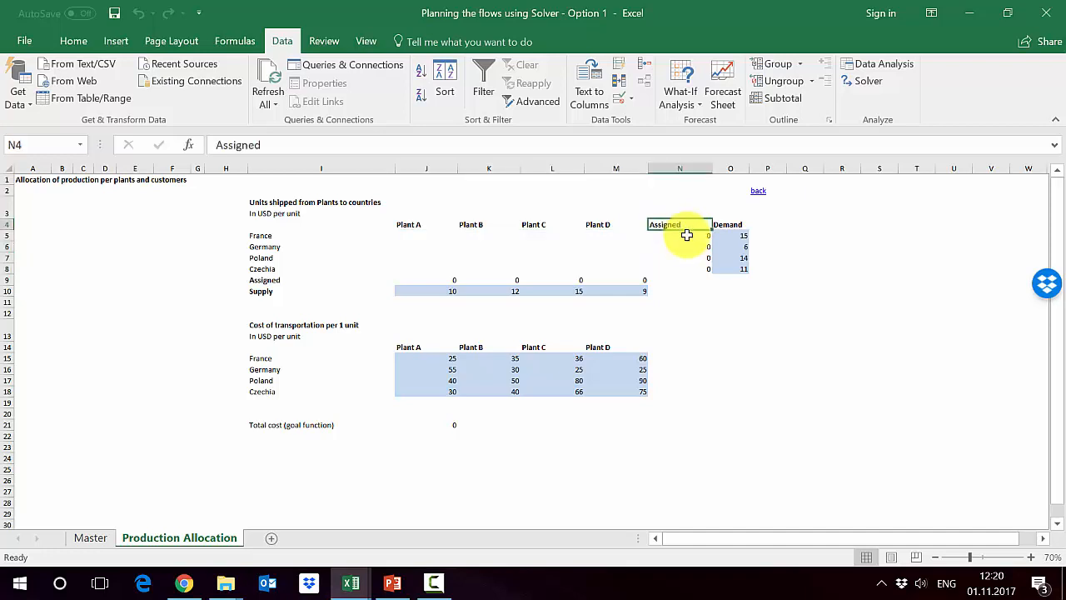
left_click(687, 236)
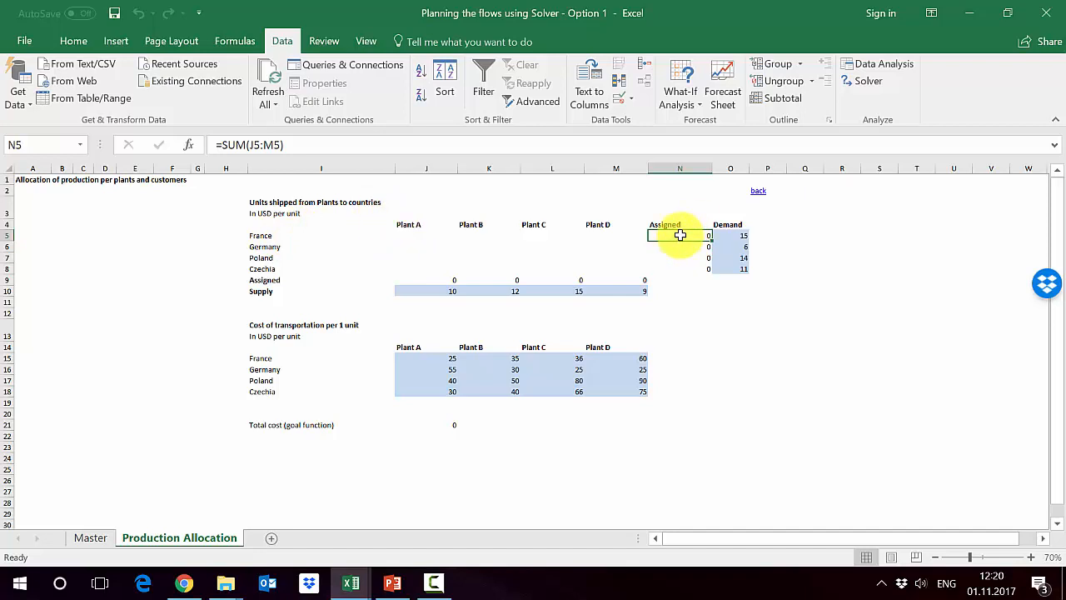
key("F2")
key("Escape")
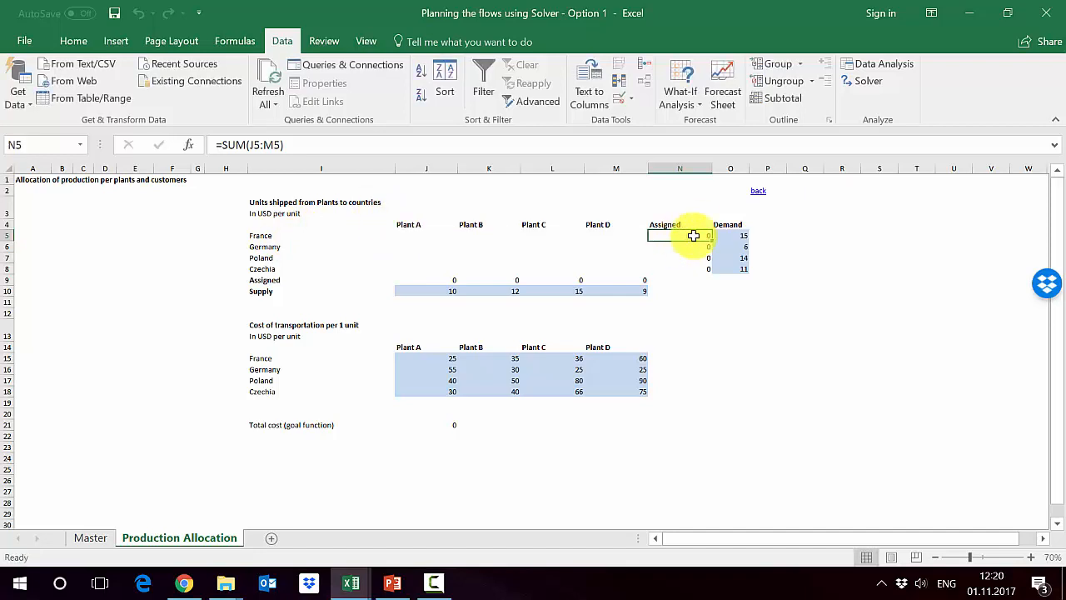
key("Down")
key("F2")
key("Escape")
key("Down")
key("F2")
key("Escape")
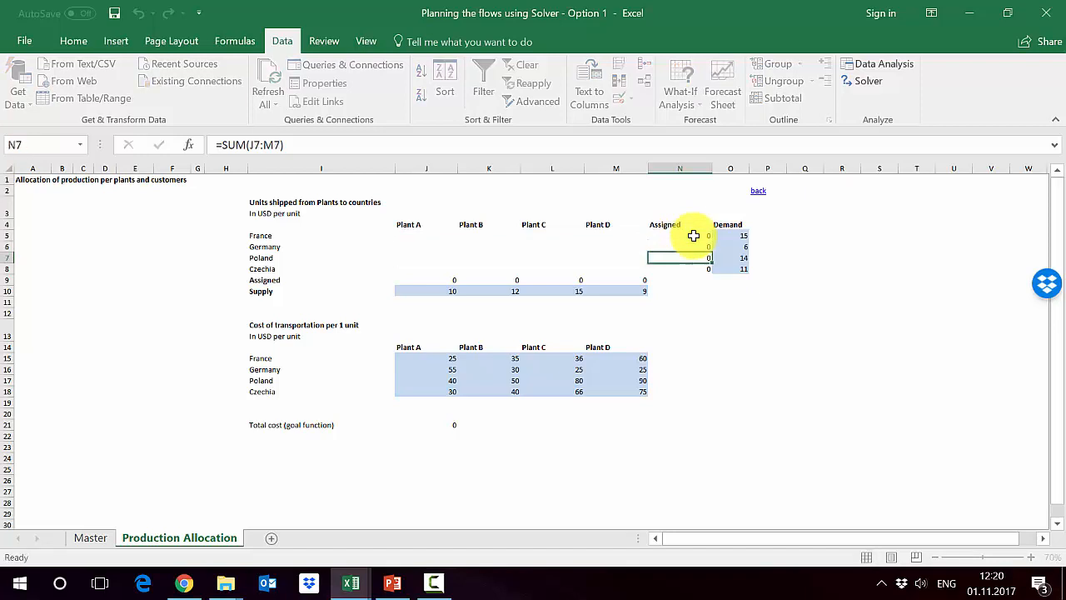
key("Down")
key("F2")
key("Escape")
key("Down")
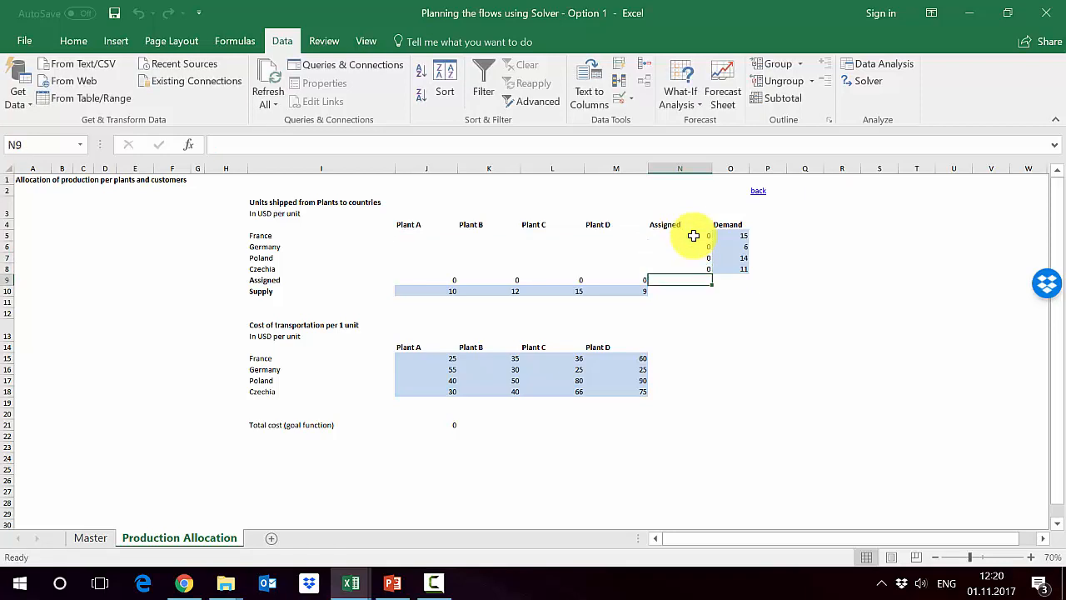
- Inspect the Assigned formulas in row 9, from Plant A to Plant D, that sum the units shipped from each plant
key("Left")
key("Left")
key("Left")
key("Left")
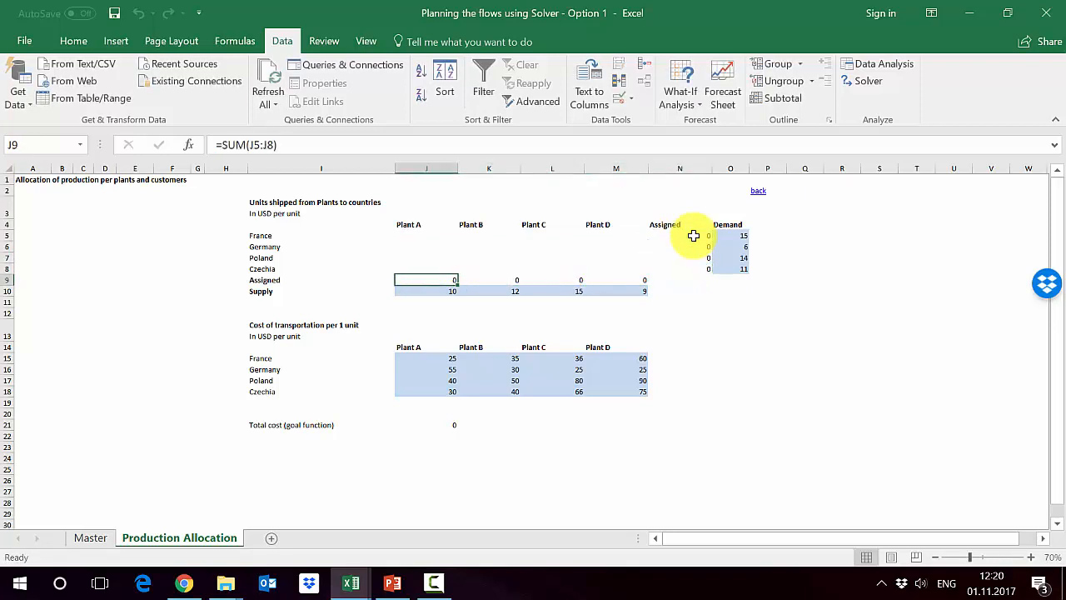
key("F2")
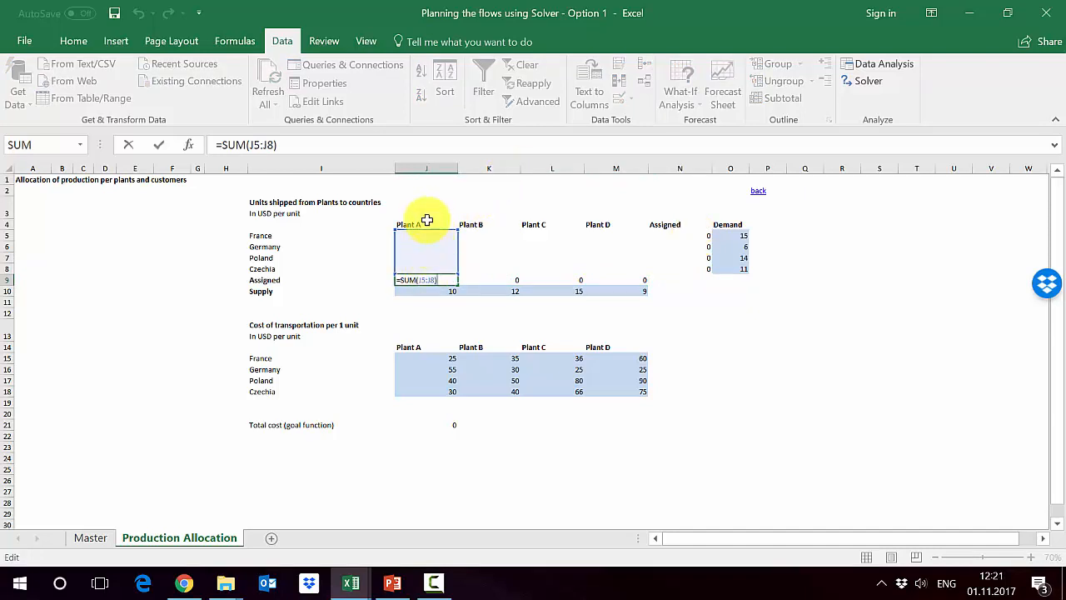
key("Escape")
key("Right")
key("Right")
key("Right")
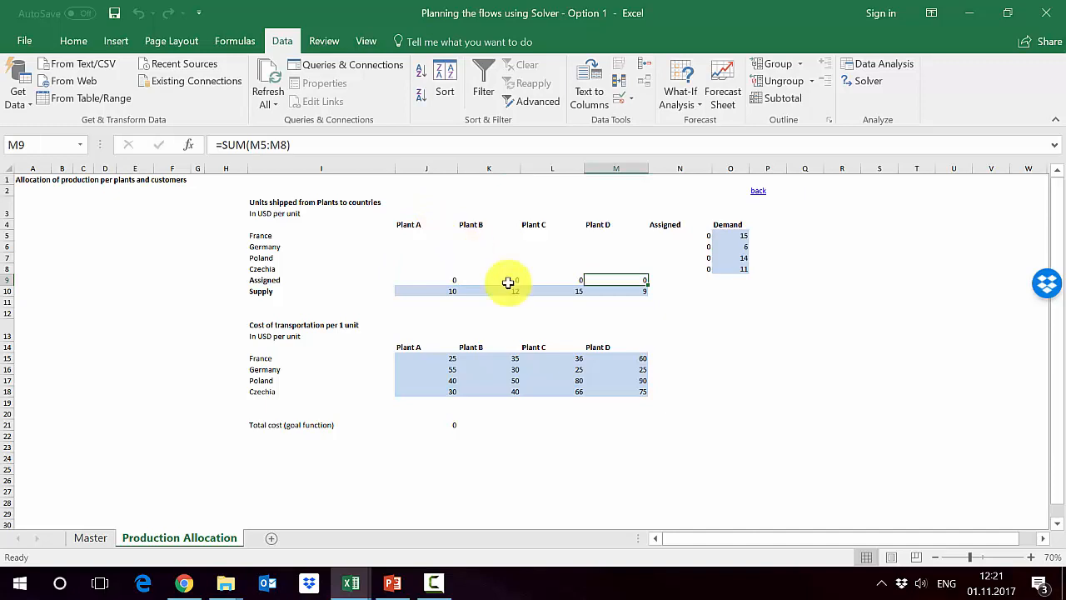
- Review the assigned totals for France and Germany, and Plant A's assigned total against its supply
left_click(694, 233)
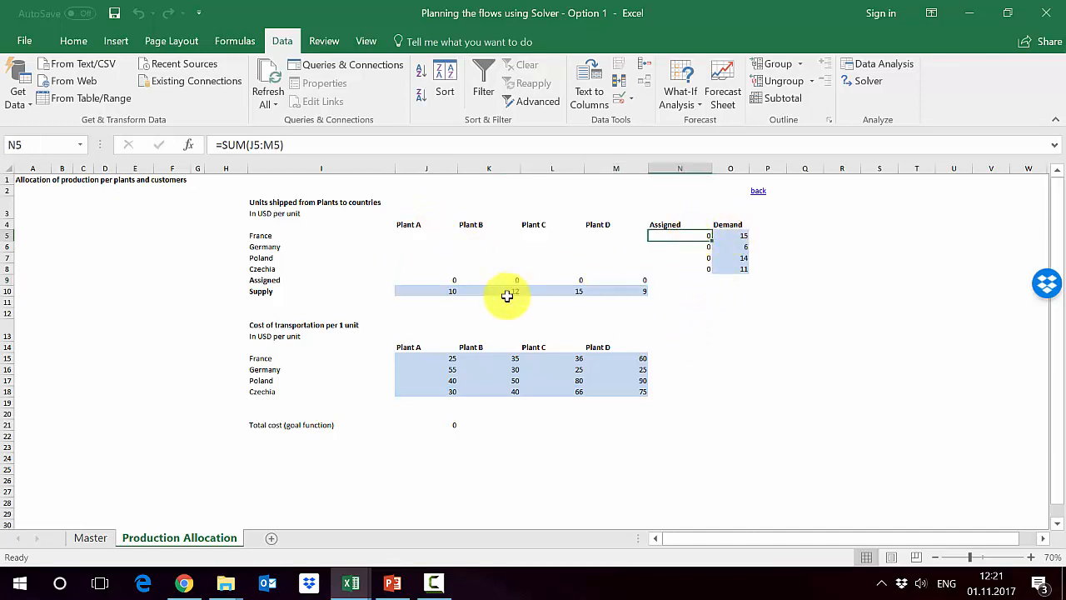
left_click(682, 247)
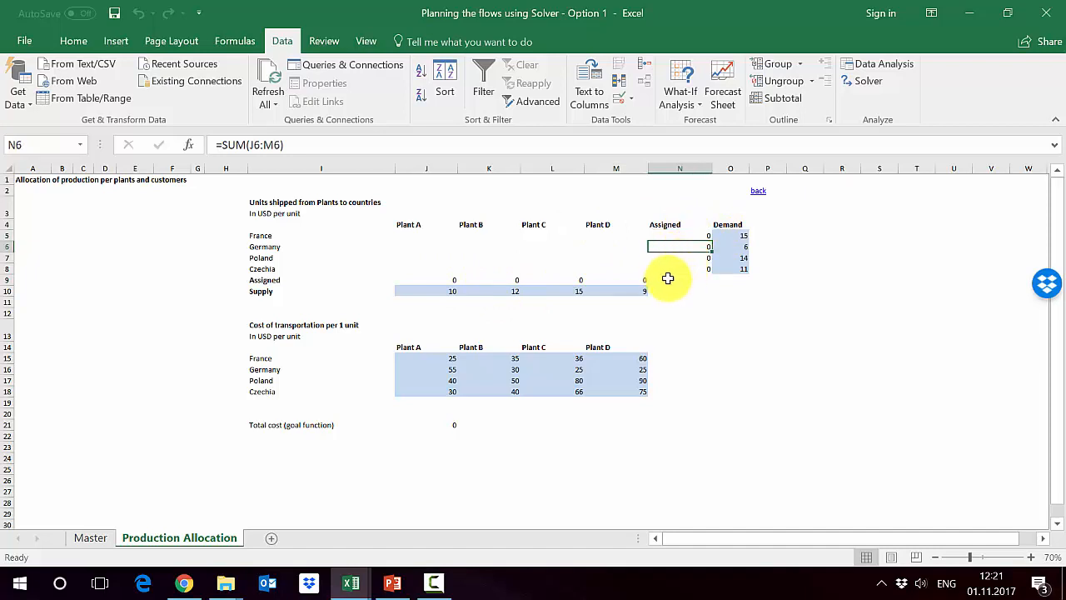
left_click(443, 283)
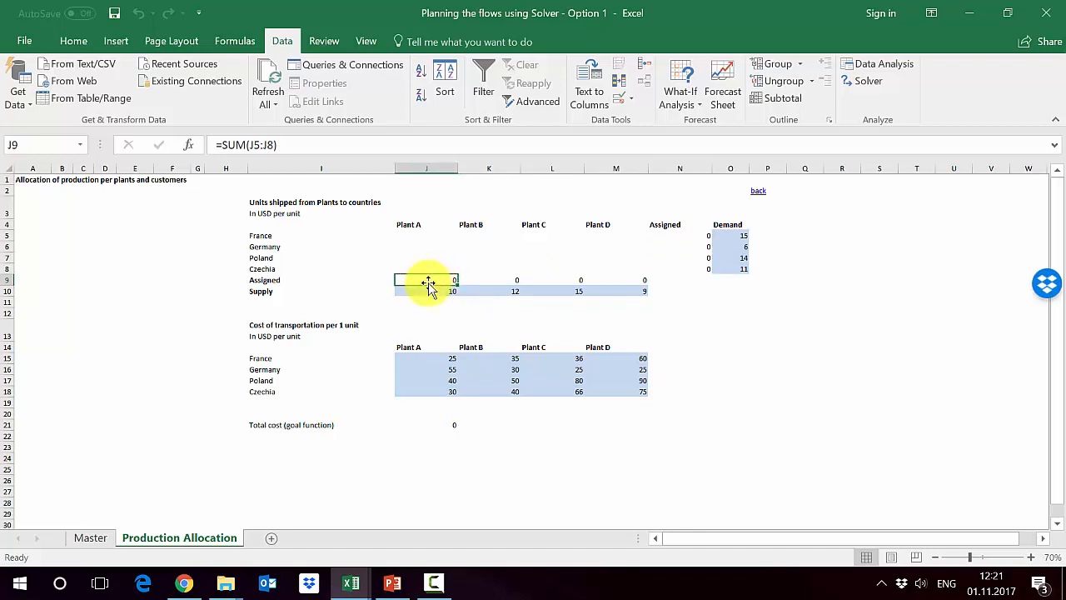
left_click(428, 290)
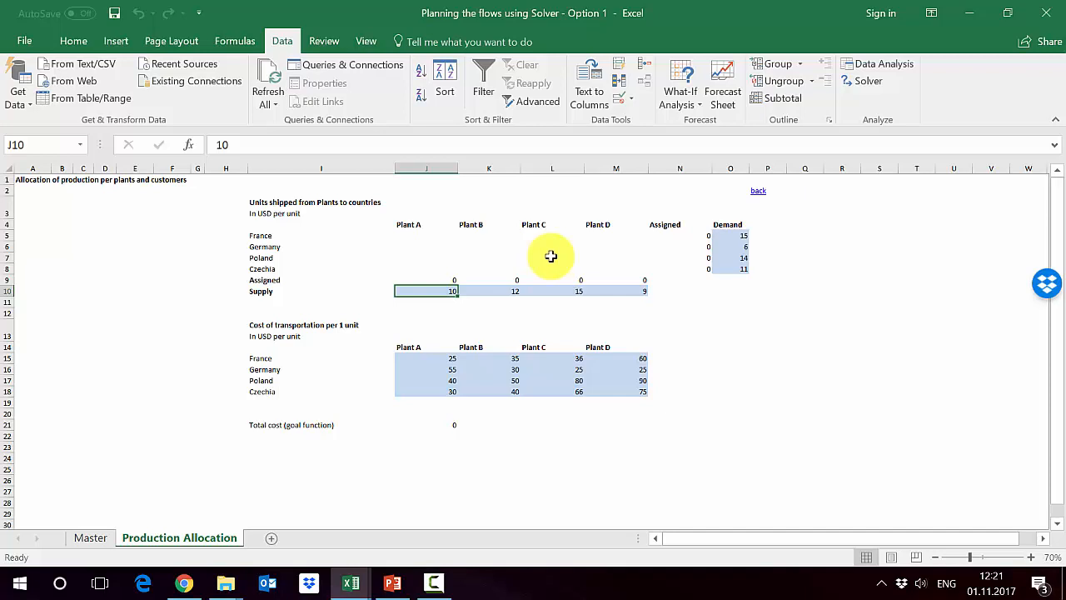
- Highlight the per-unit transportation costs between plants and countries in J15:M18 for review
left_click(429, 356)
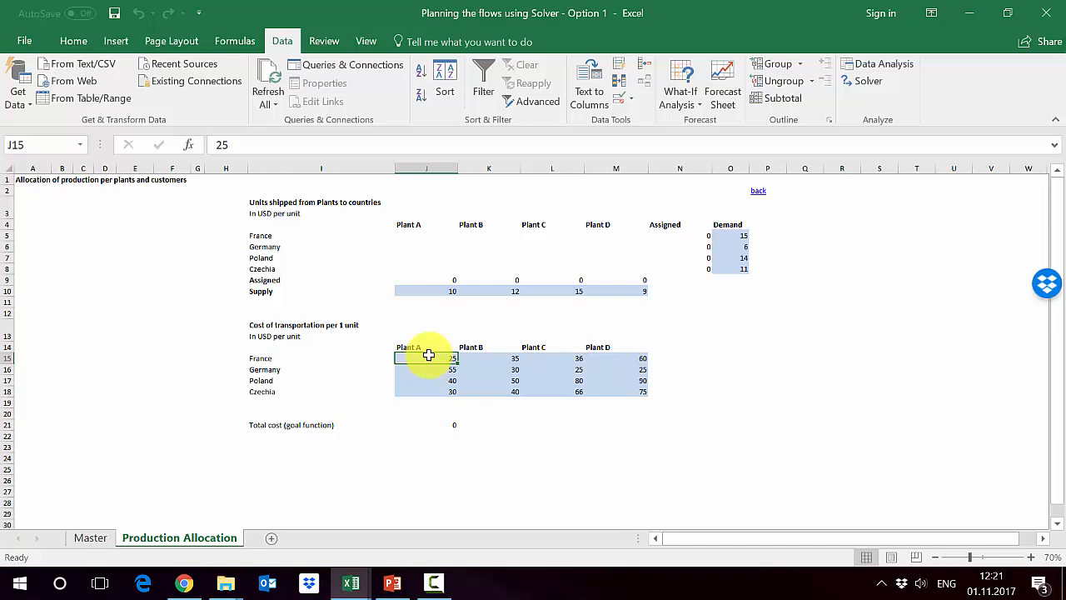
left_click_drag(434, 356, 624, 393)
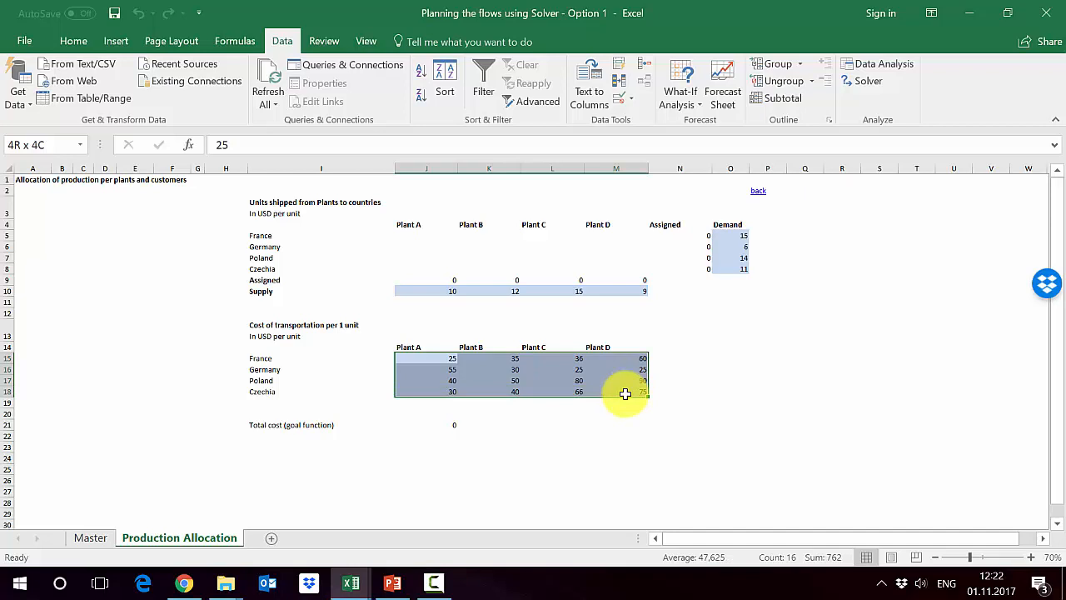
- Review Plant C's per-unit transportation costs to France and Poland in the cost table
left_click_drag(625, 394, 623, 389)
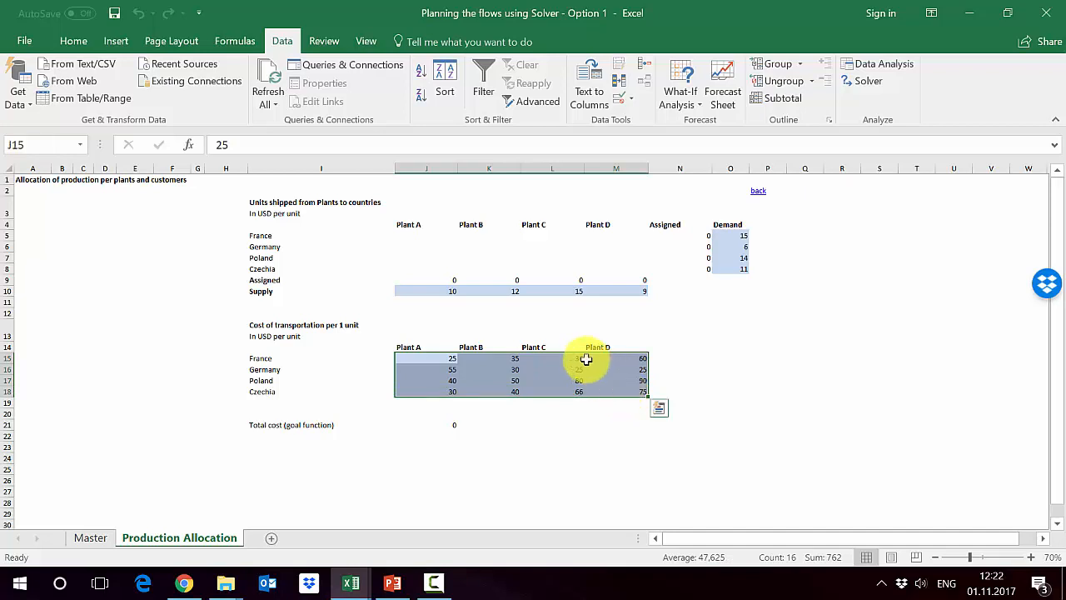
left_click(552, 359)
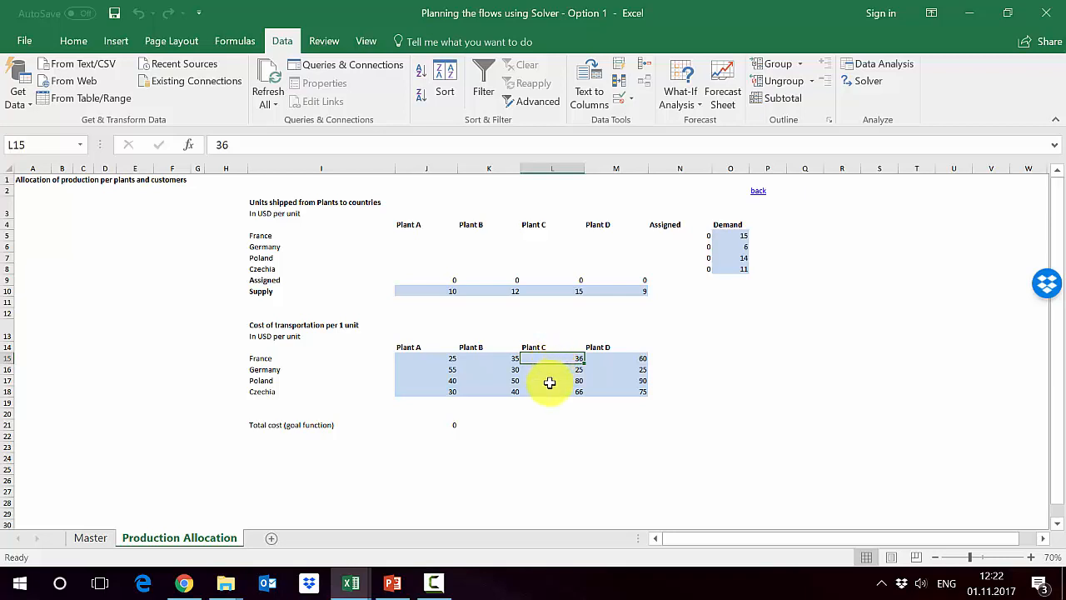
left_click(549, 382)
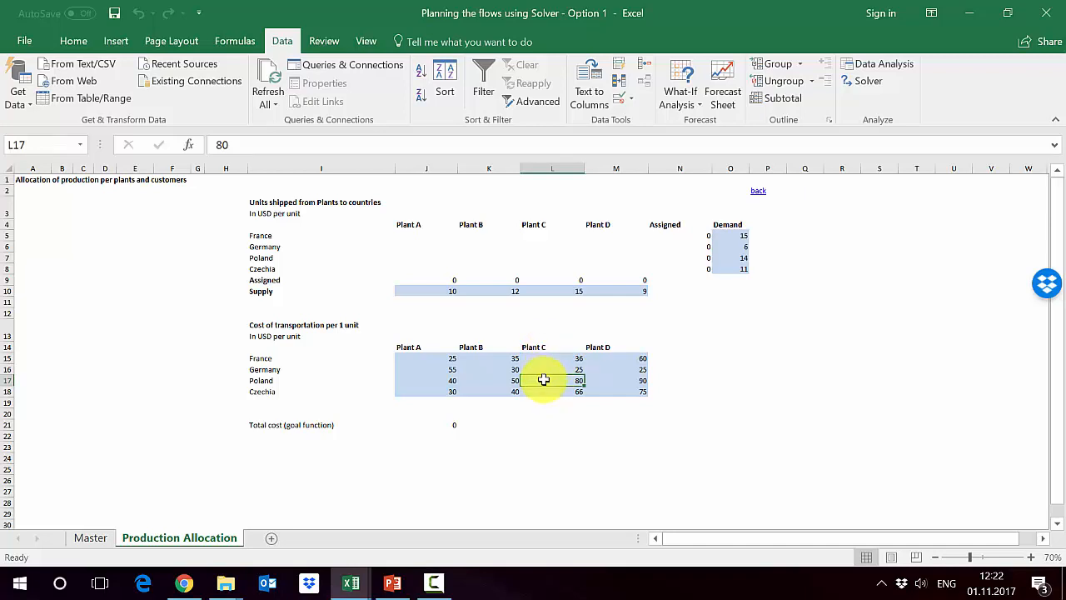
- Inspect the SUMPRODUCT formula for total cost in J21 and hide the Dropbox badge covering the sheet
left_click(431, 425)
left_click(1043, 285)
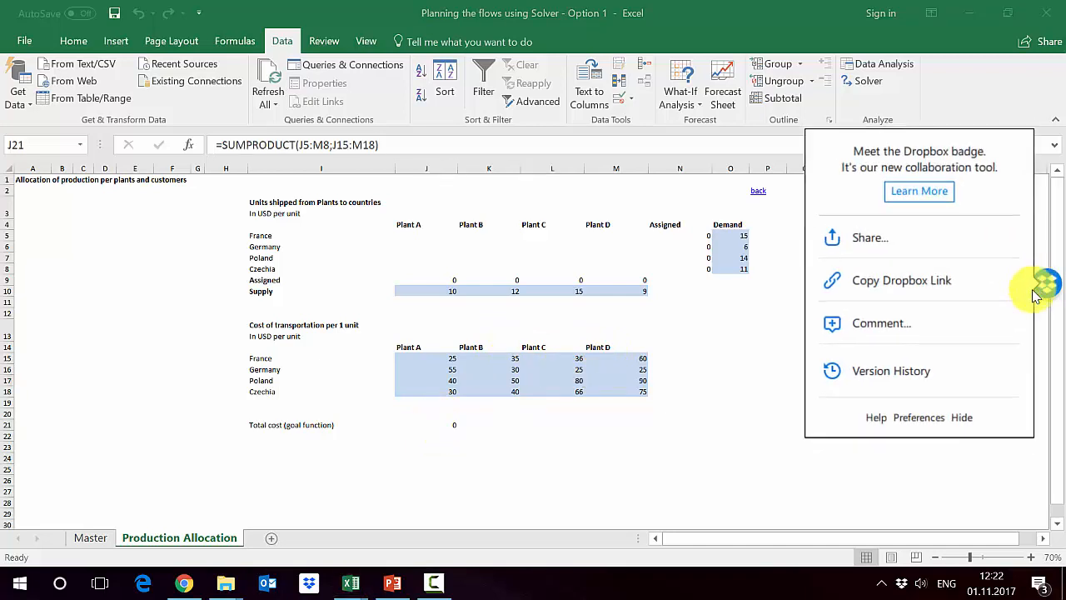
left_click(963, 422)
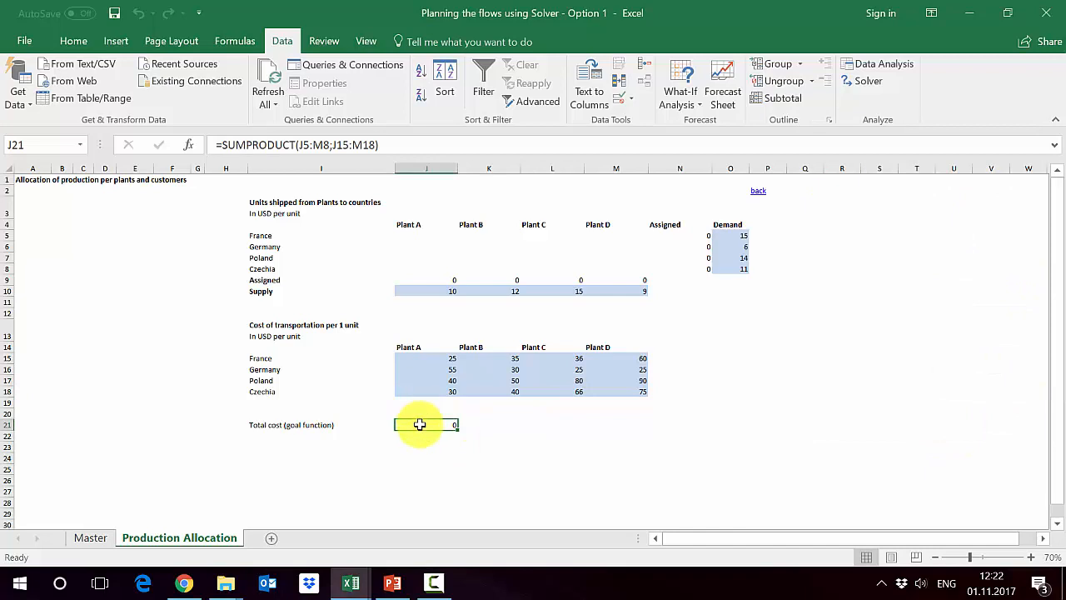
double_click(420, 425)
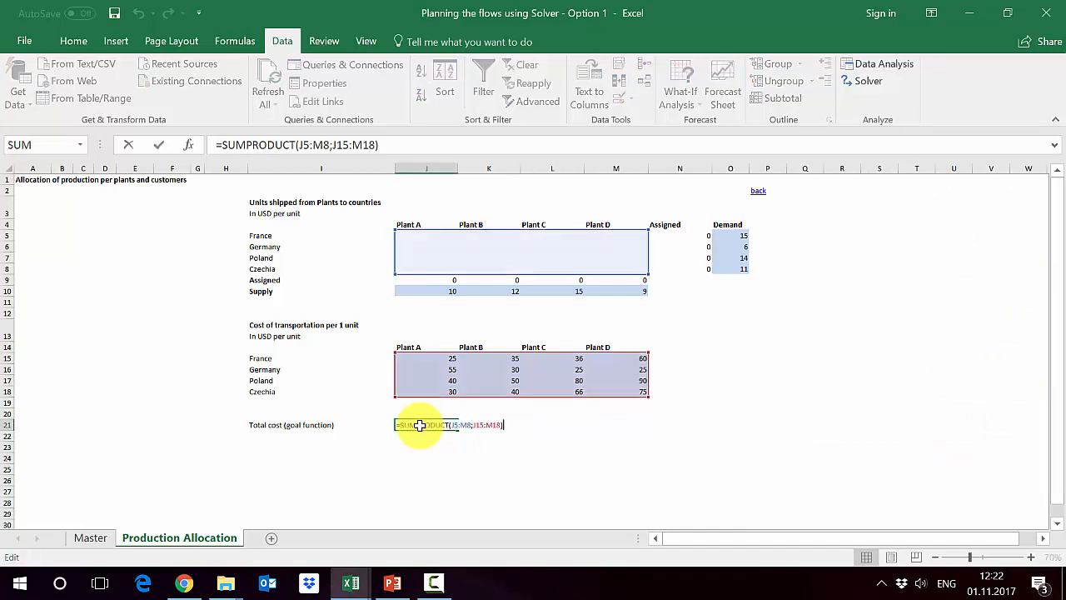
key("Escape")
double_click(420, 425)
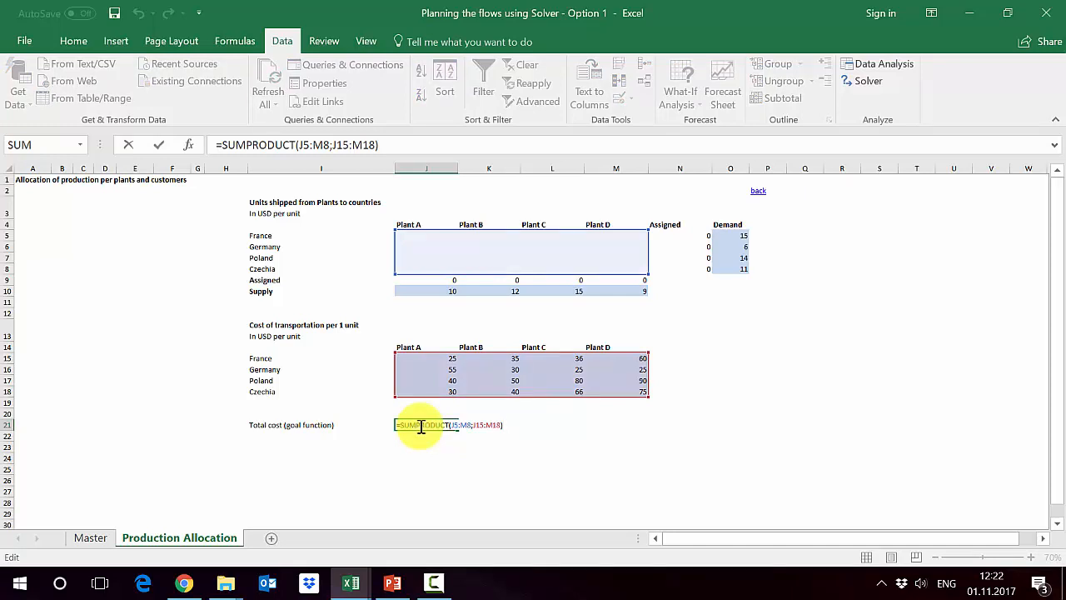
key("Escape")
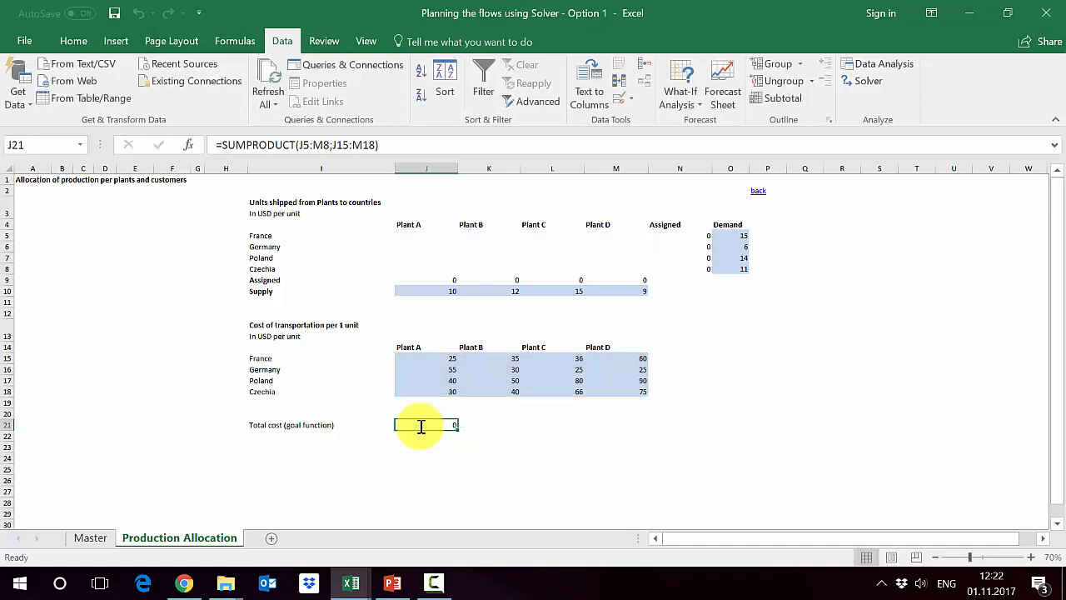
- Review the Demand column and Supply row, and recheck the ranges used by the total cost formula
left_click(733, 165)
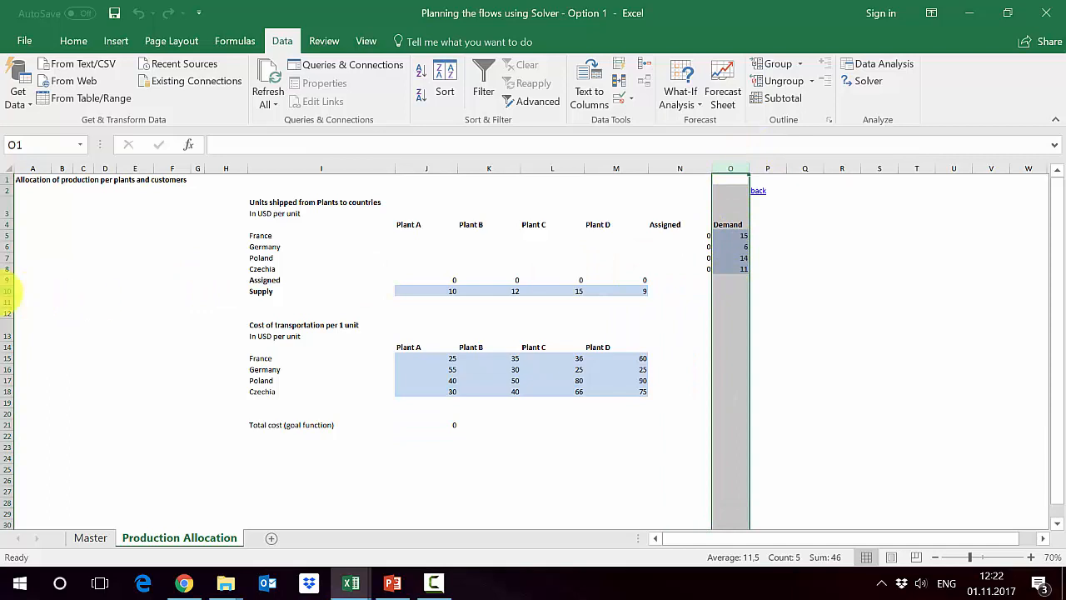
left_click(10, 290)
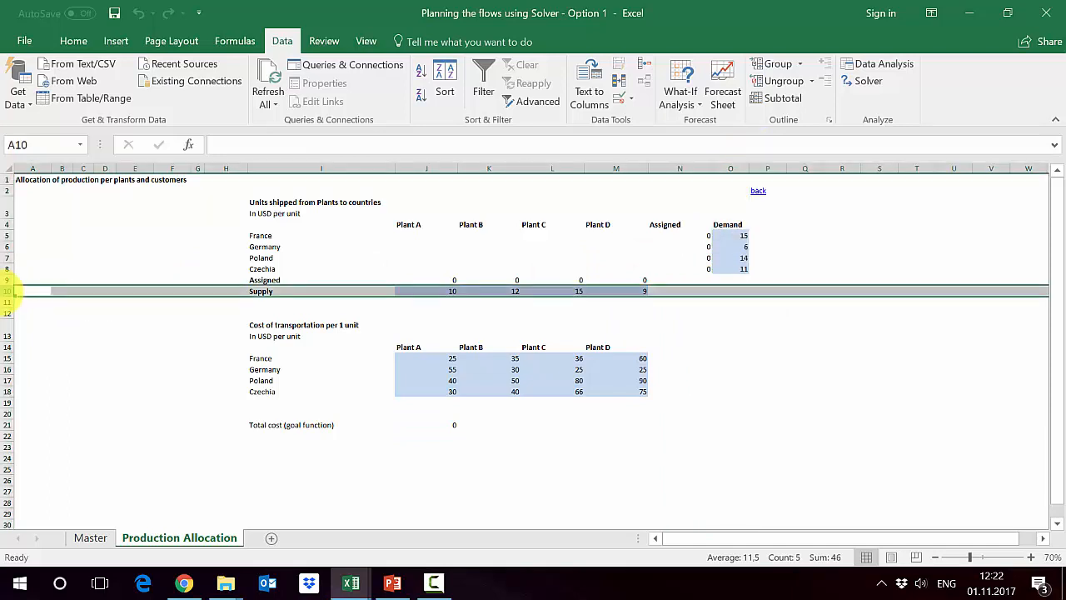
left_click(441, 423)
key("F2")
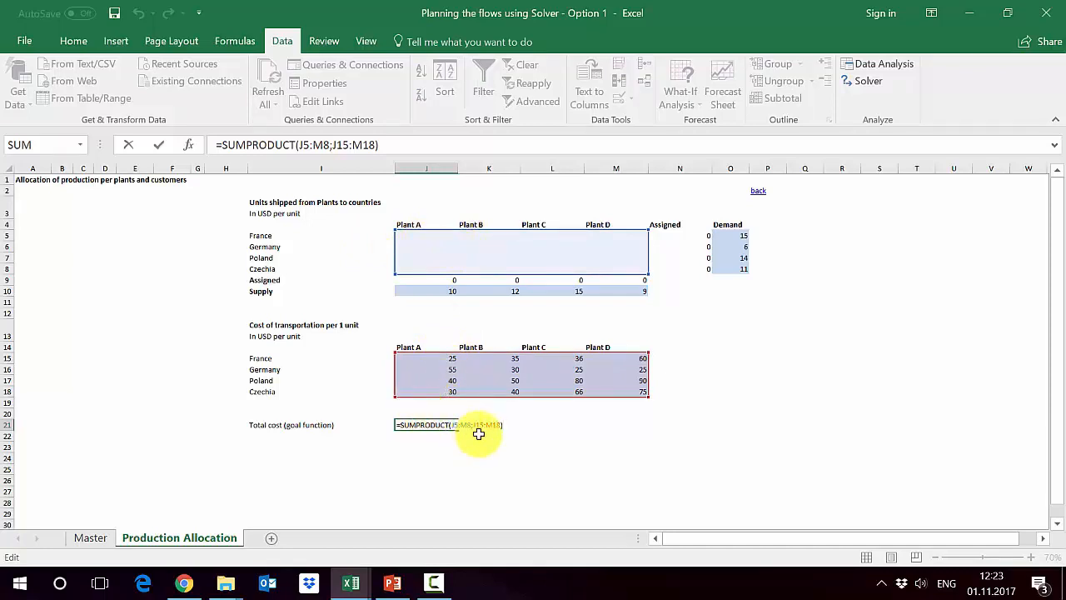
key("ctrl+Return")
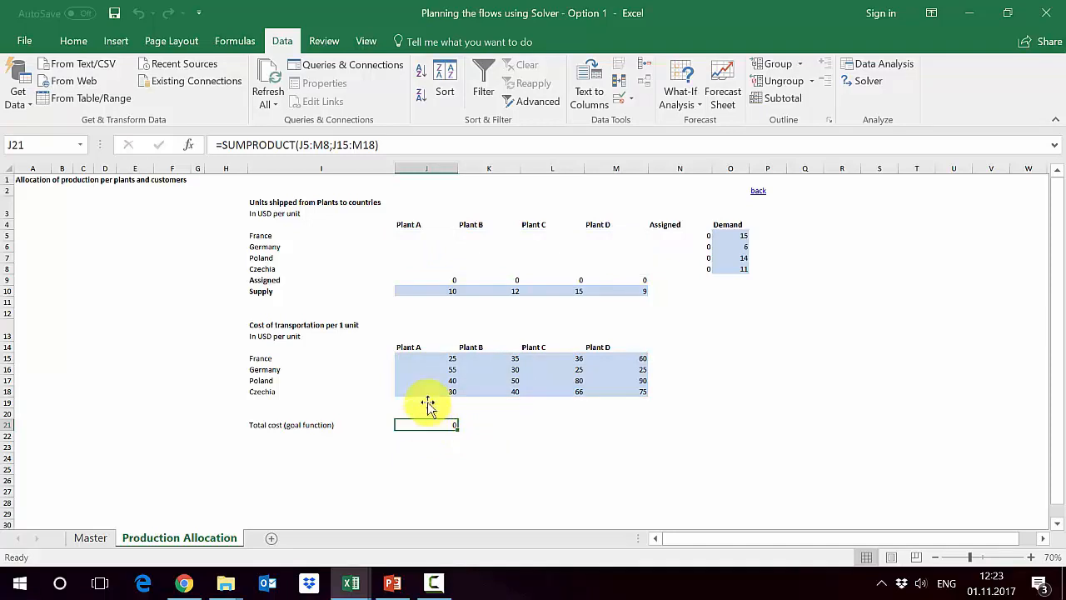
- Enter trial shipments to France of 5 units each from Plant A, Plant B and Plant D
left_click(485, 244)
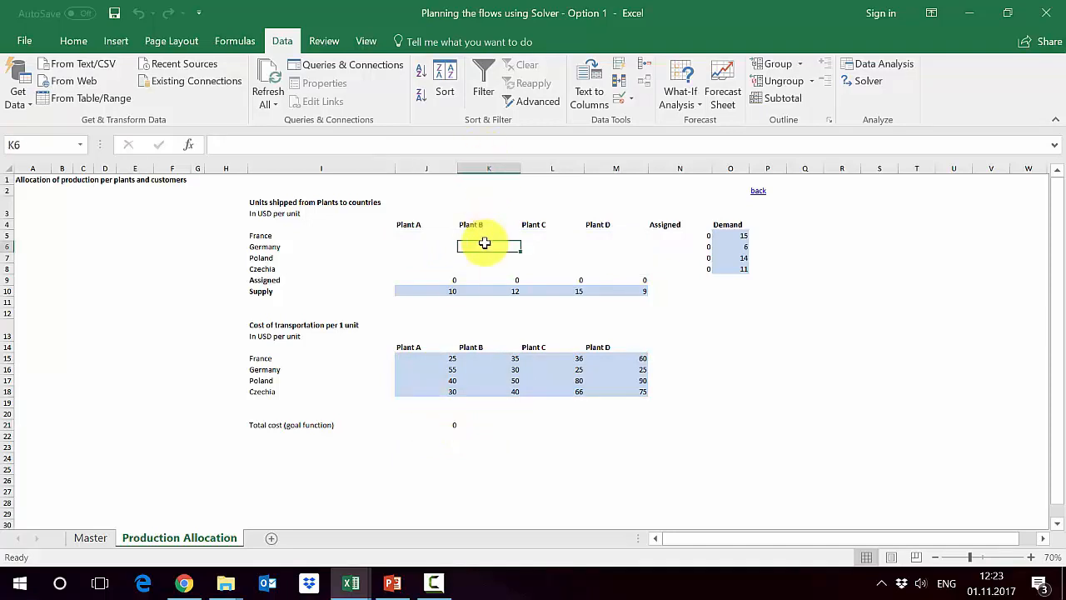
key("Up")
key("Left")
key("Left")
key("Right")
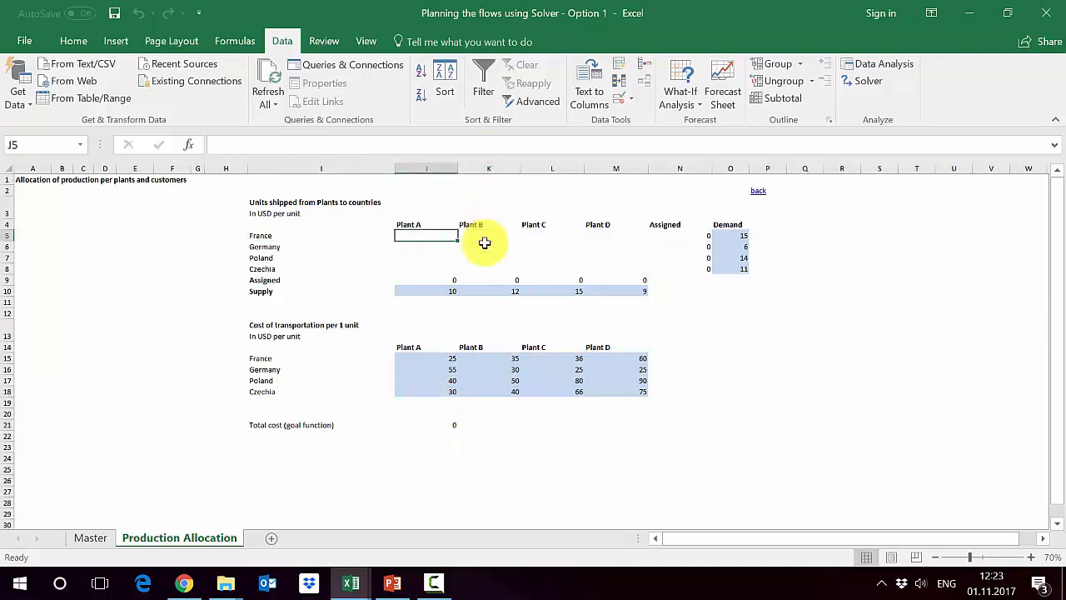
type("5")
key("Tab")
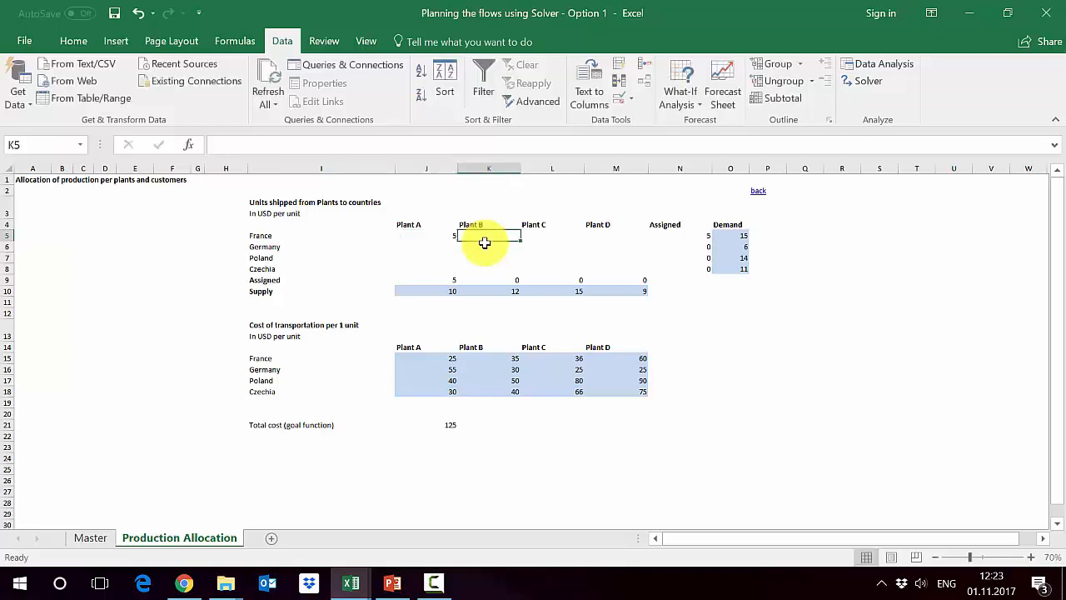
type("5")
key("Tab")
- Compare France's assigned units in N5 with its demand in O5
key("Tab")
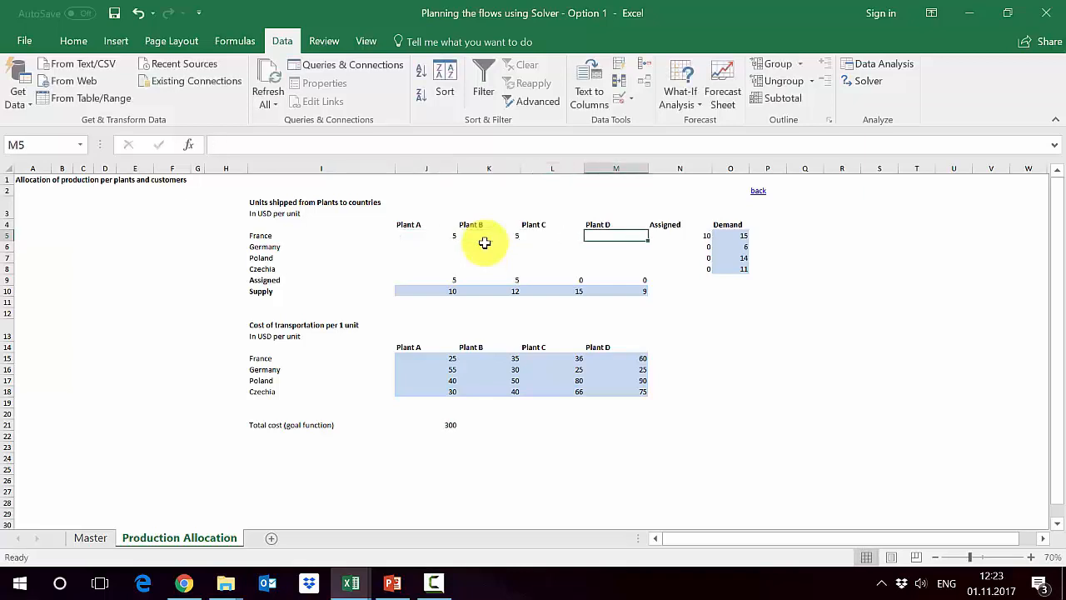
type("5")
key("ctrl+Return")
key("Tab")
key("Tab")
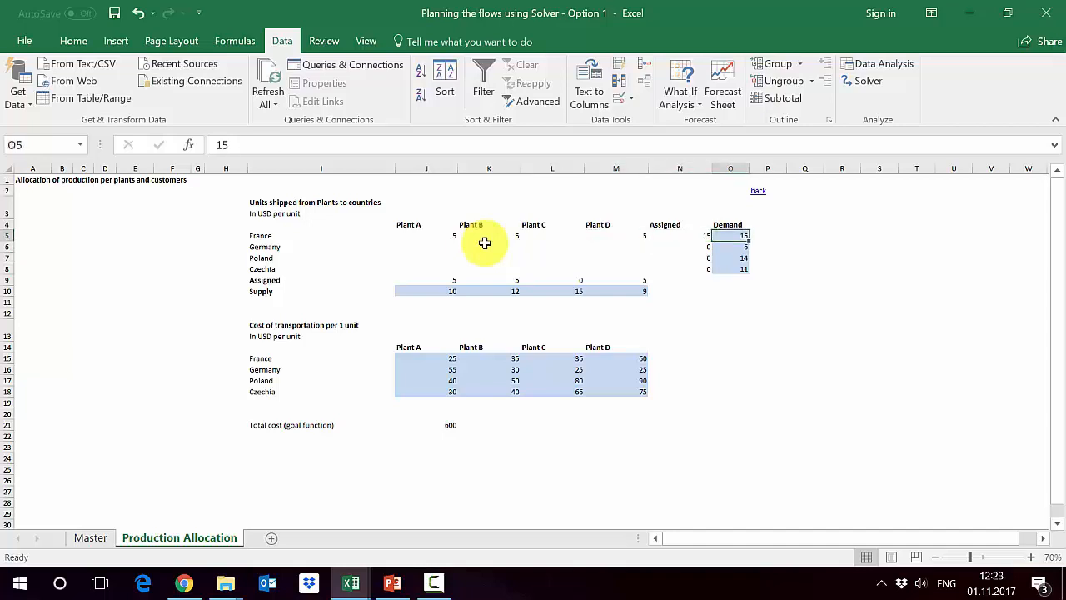
left_click(697, 234)
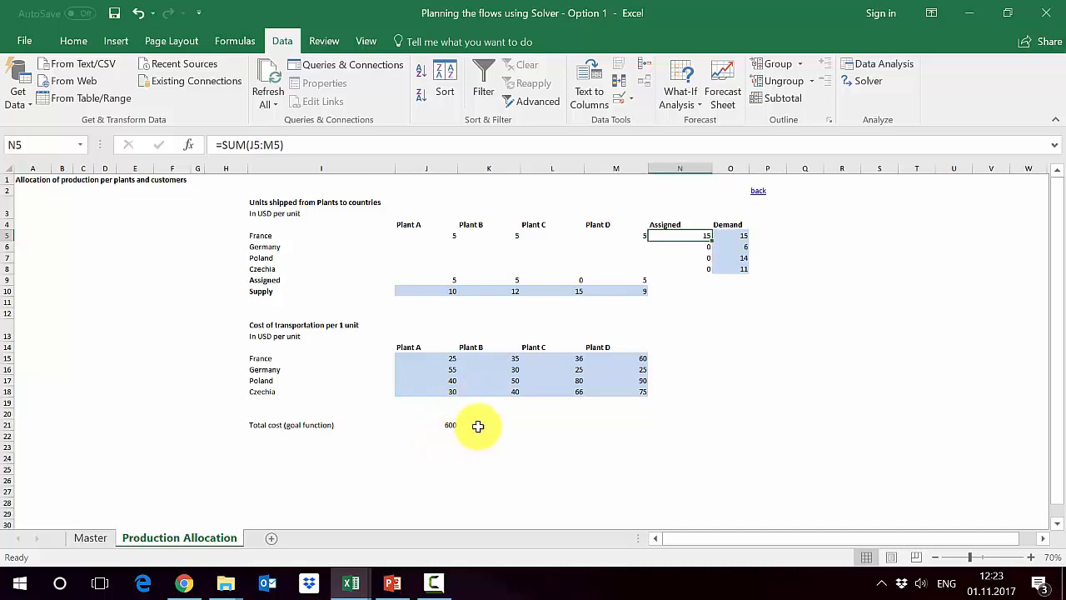
left_click(653, 347)
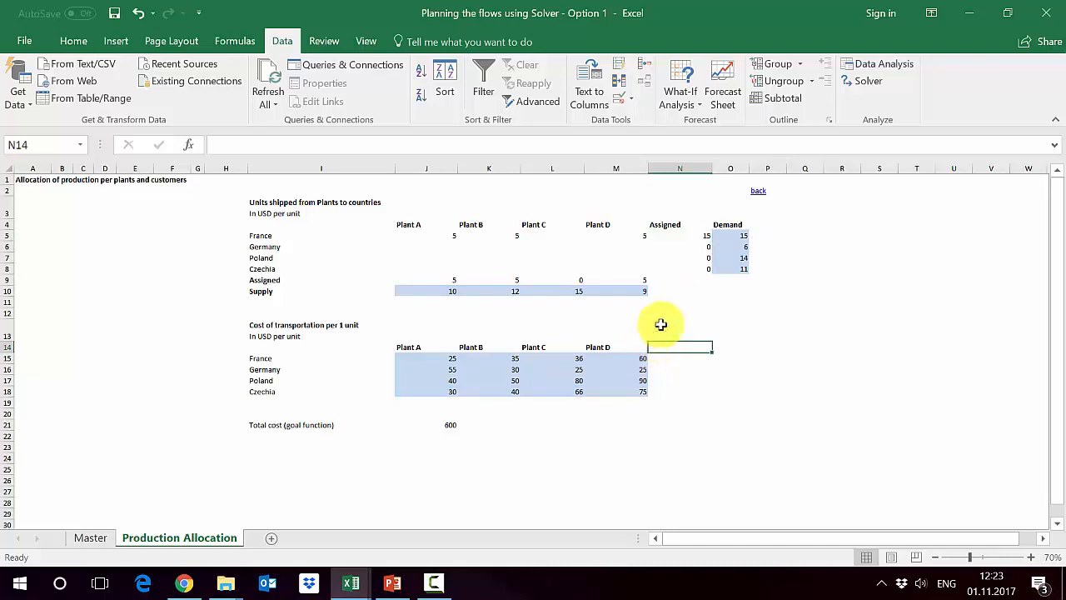
- Open Solver and review its objective, changing variable cells, and supply and demand constraints against the sheet
left_click(870, 88)
mouse_move(309, 95)
left_mouse_down()
mouse_move(305, 66)
mouse_move(315, 76)
left_mouse_up()
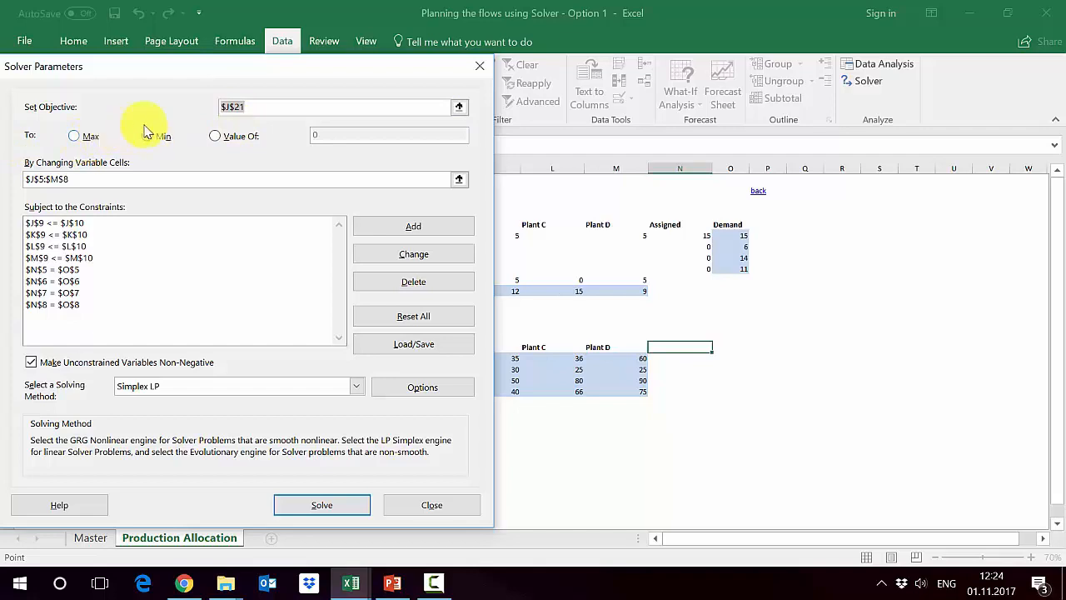
left_click(458, 182)
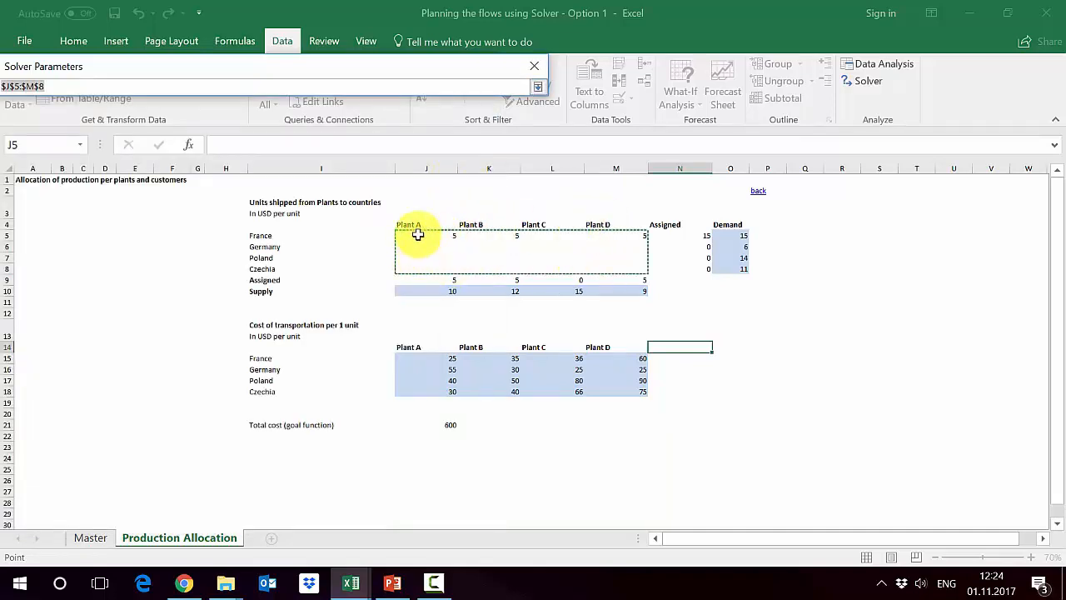
left_click(537, 87)
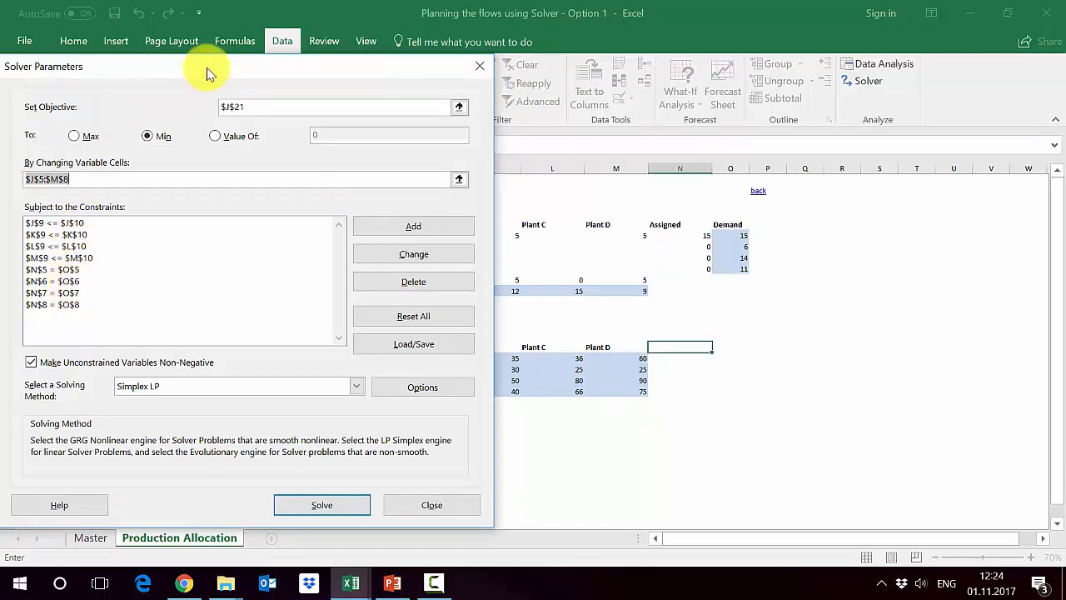
left_click_drag(208, 73, 870, 123)
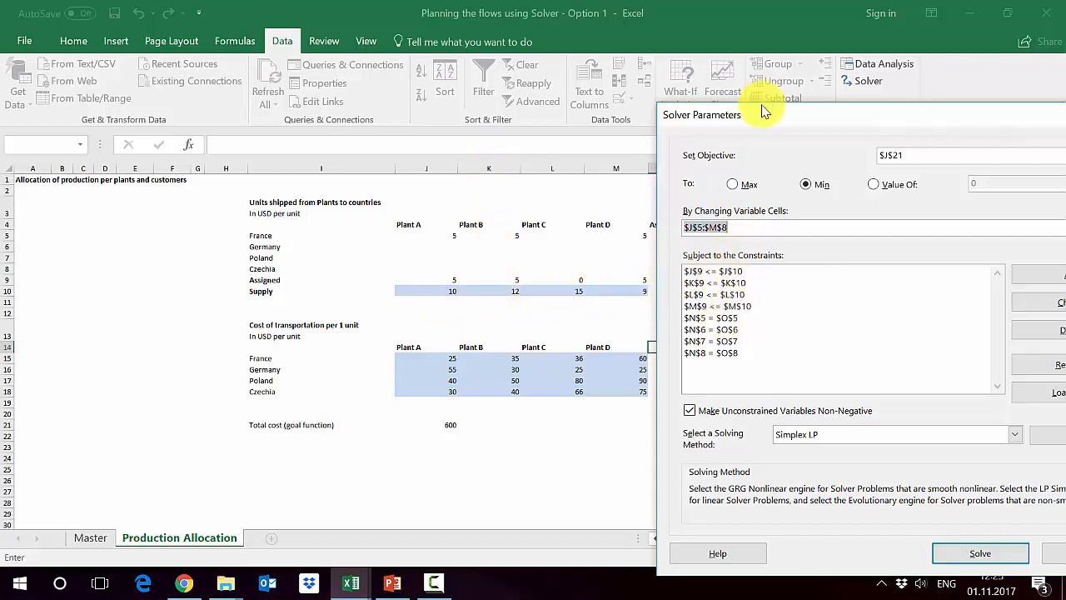
left_click_drag(765, 112, 219, 77)
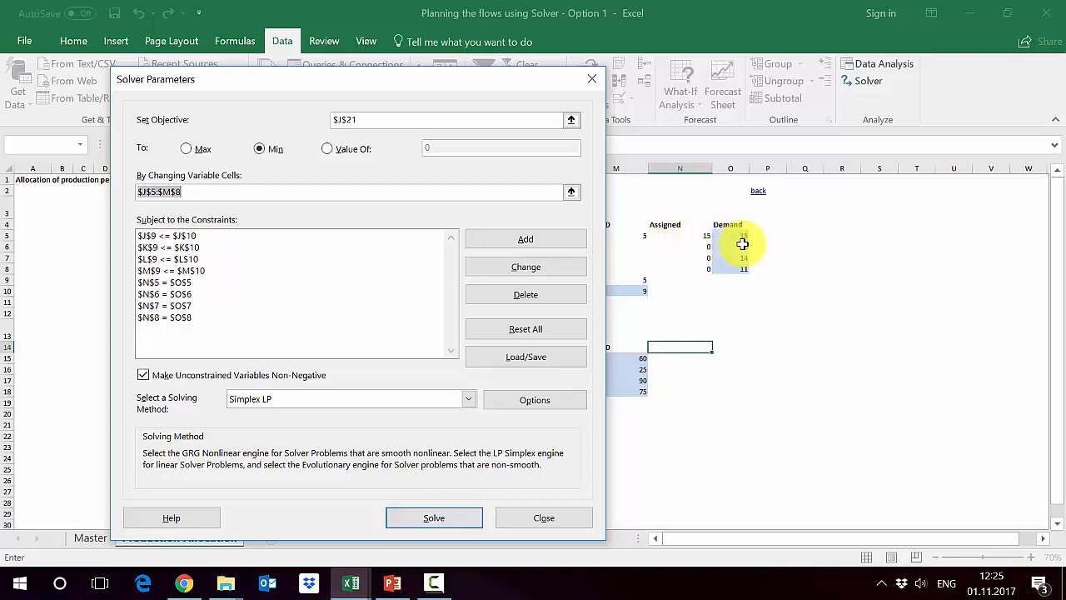
- Solve the allocation model with the Simplex LP method and keep the Solver solution
left_click(284, 401)
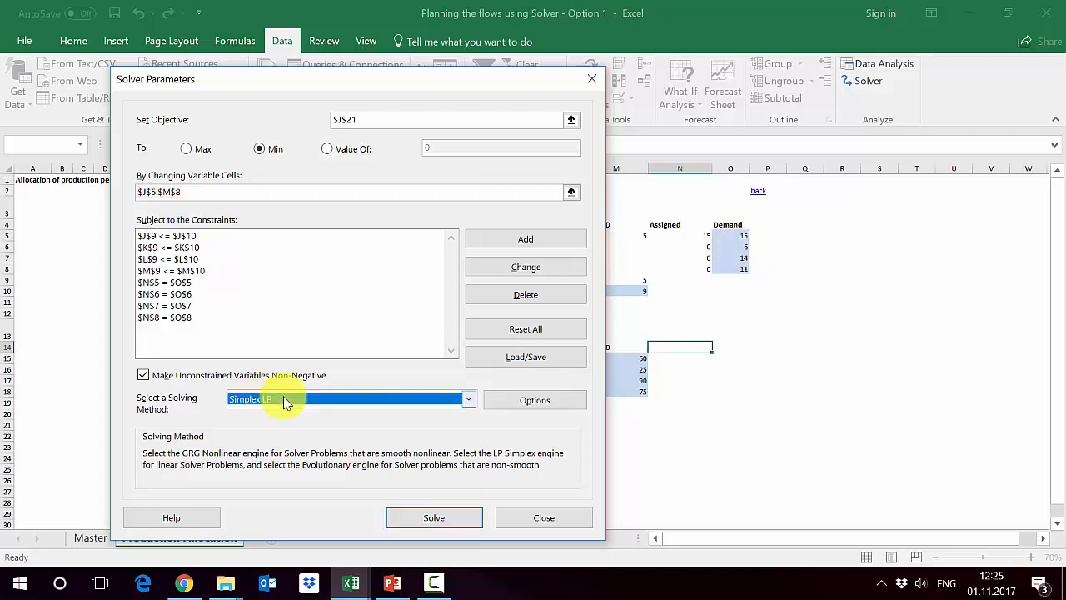
left_click(284, 402)
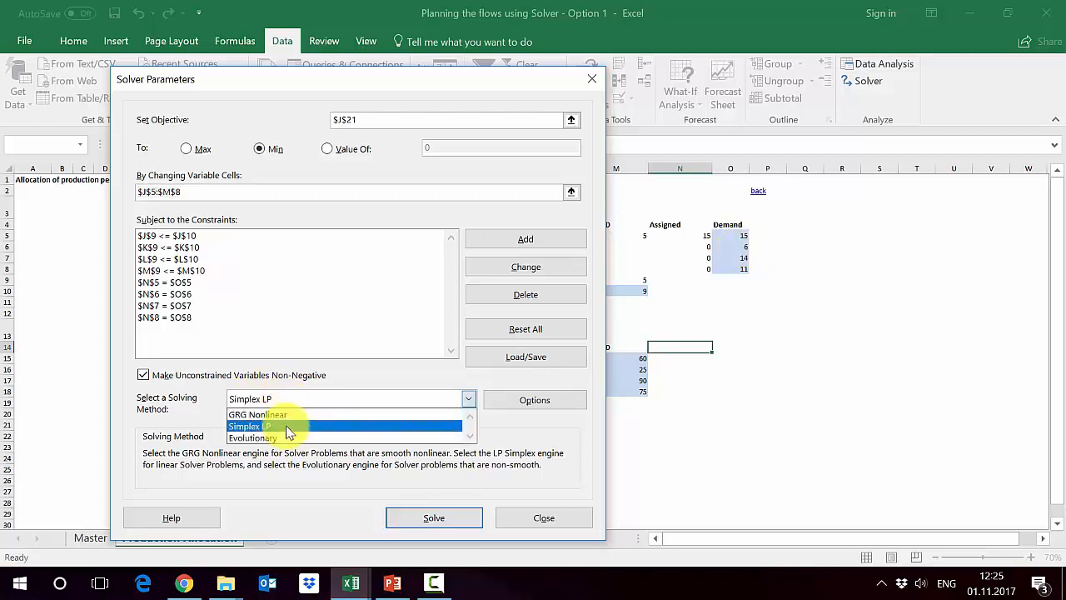
left_click(289, 427)
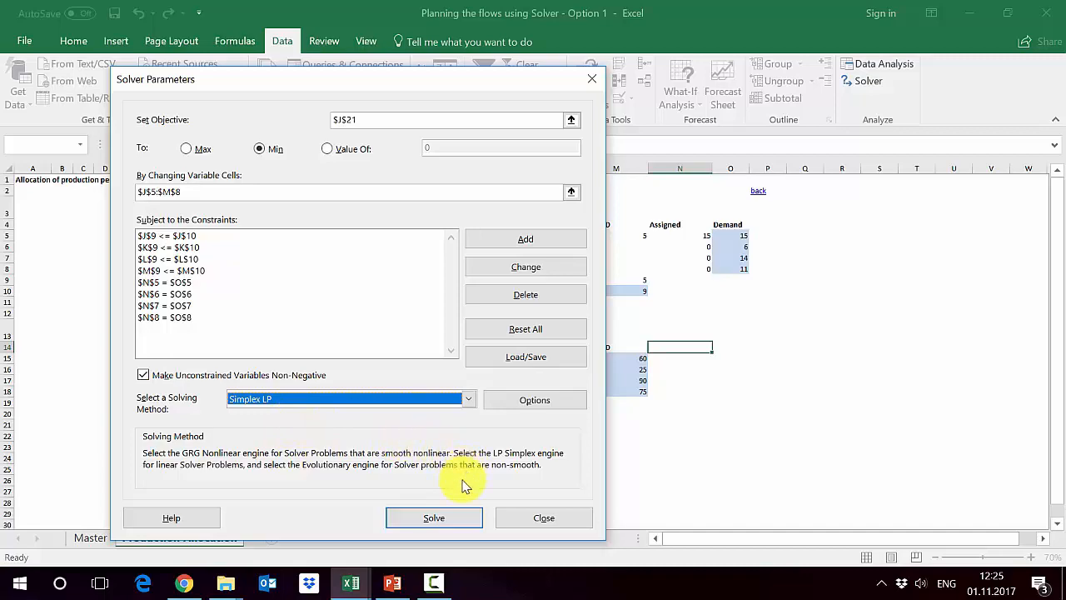
left_click(454, 517)
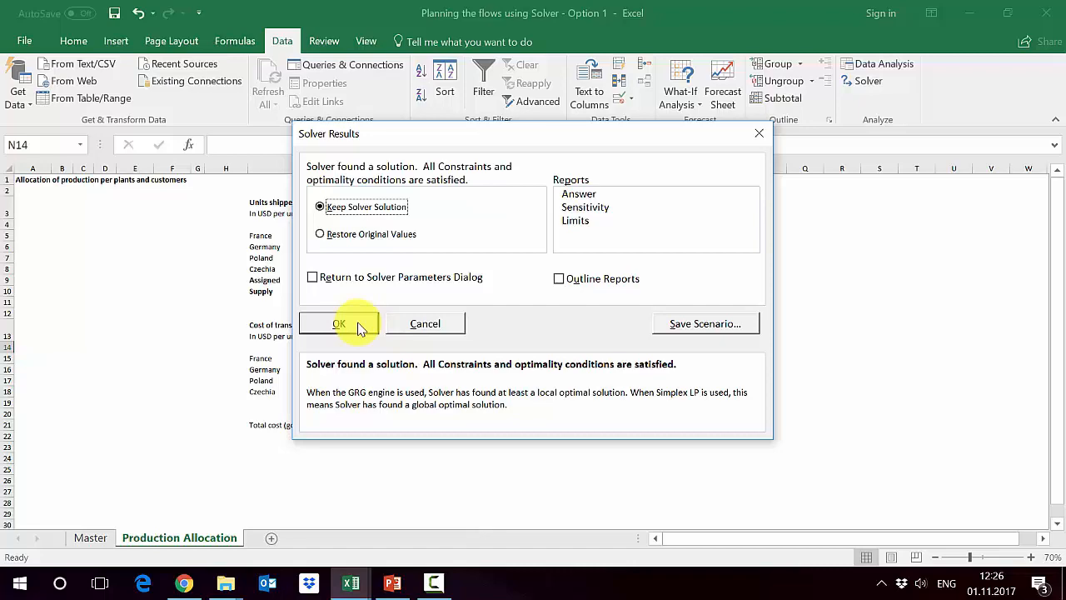
left_click(358, 325)
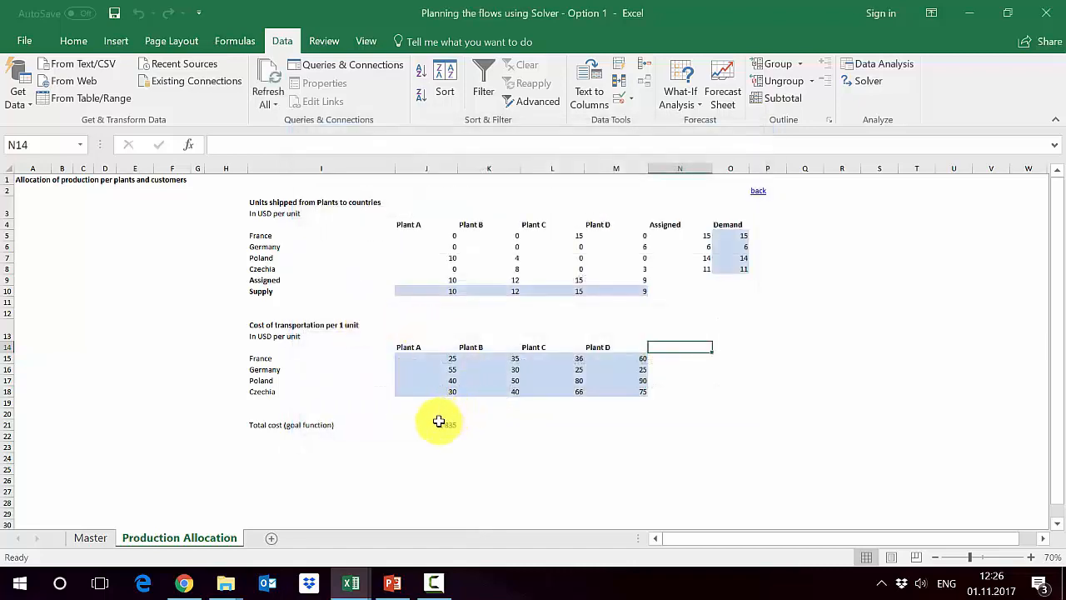
- Review the solved total cost in J21 and highlight the allocated shipments in J5:M8
left_click(439, 421)
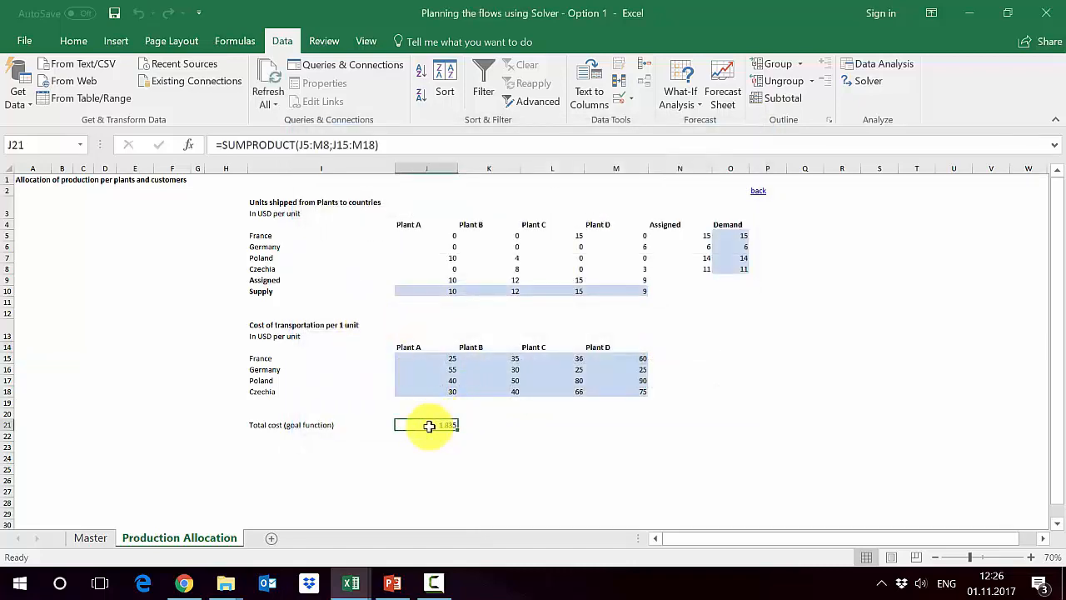
left_click(417, 224)
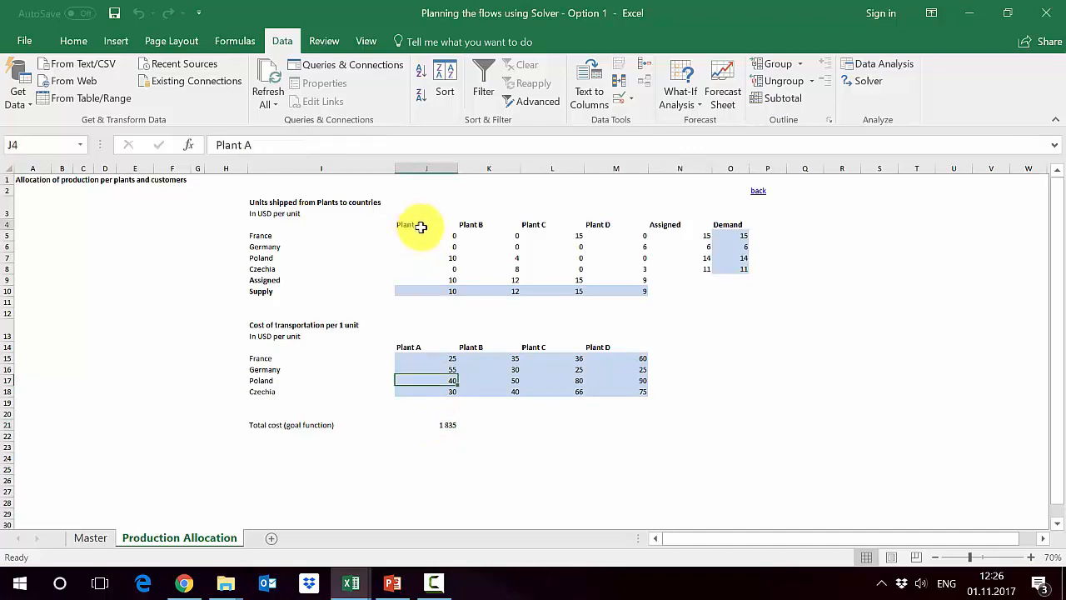
left_click(424, 234)
left_click_drag(423, 234, 618, 267)
- Review the nonzero shipments plant by plant, from Plant A and B in J7, K7 and K8 to Plant C and D in L5, M6 and M8
left_click(424, 256)
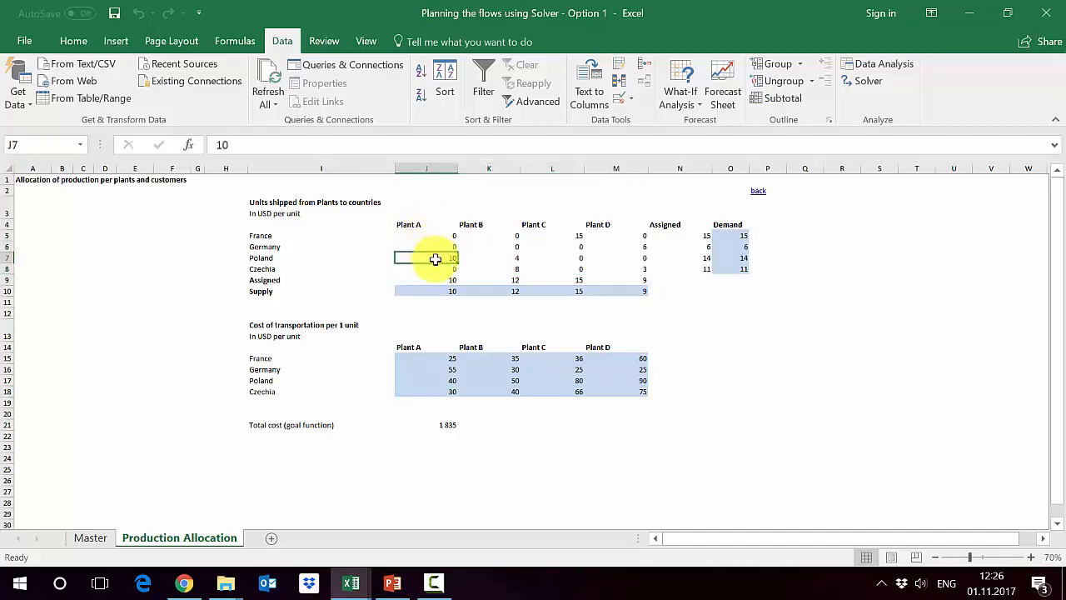
left_click(489, 257)
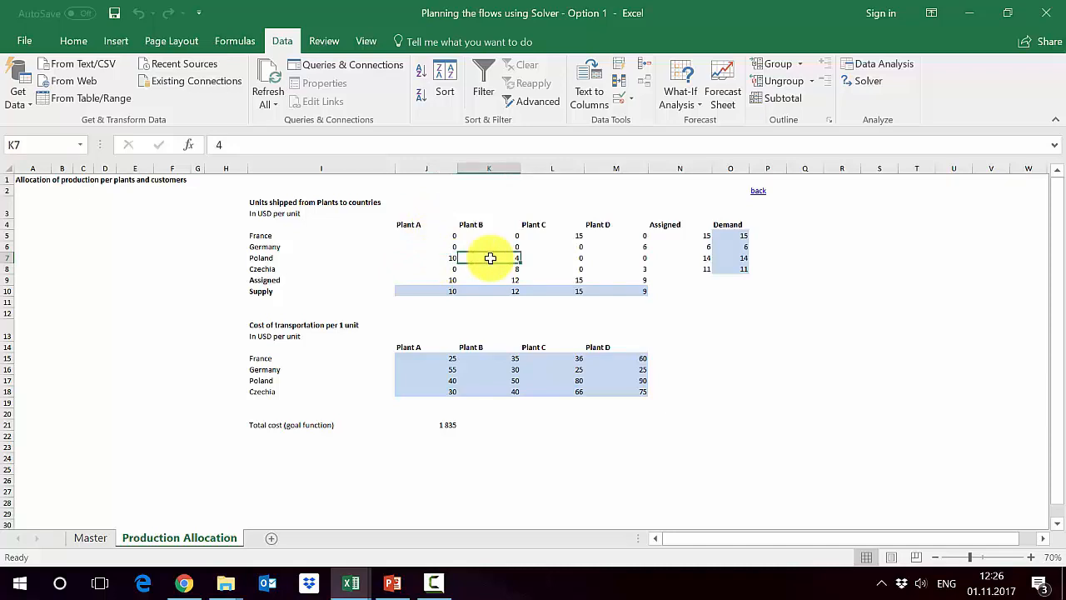
left_click(490, 269)
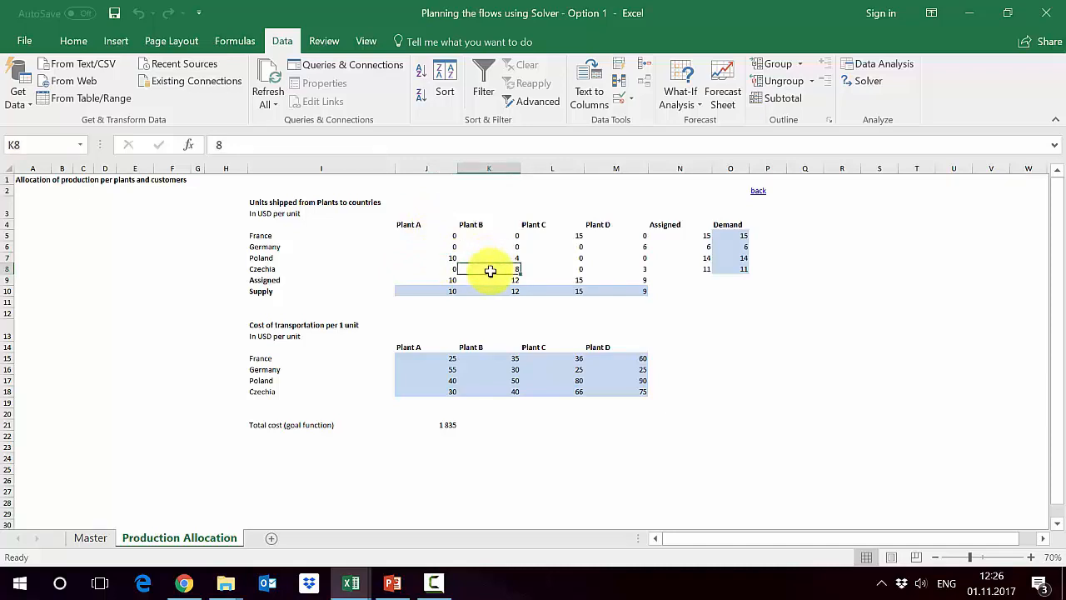
left_click(546, 234)
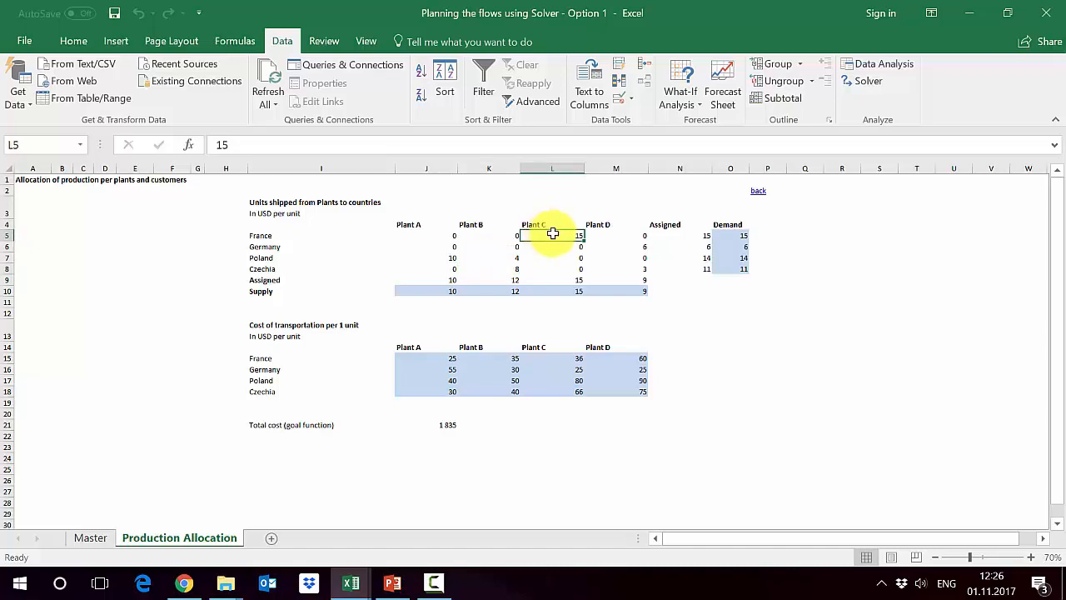
left_click(608, 245)
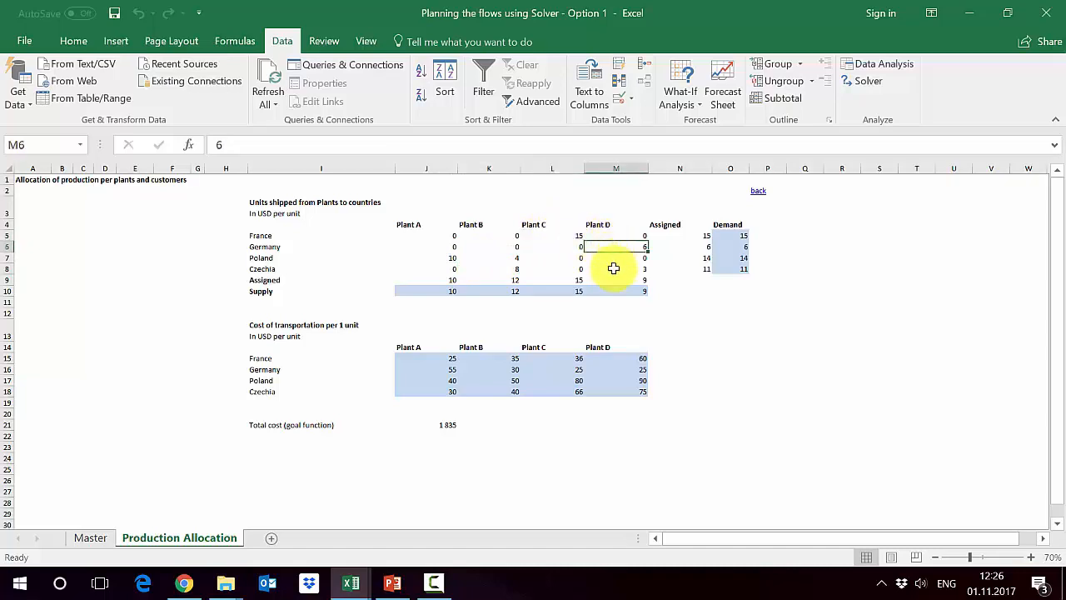
left_click(613, 268)
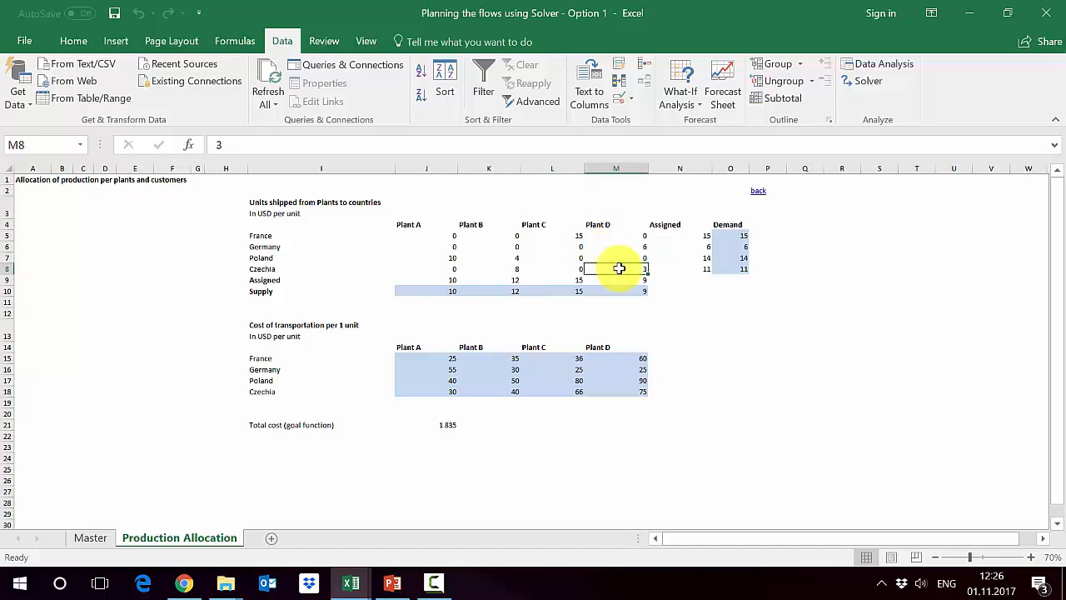
left_click(706, 290)
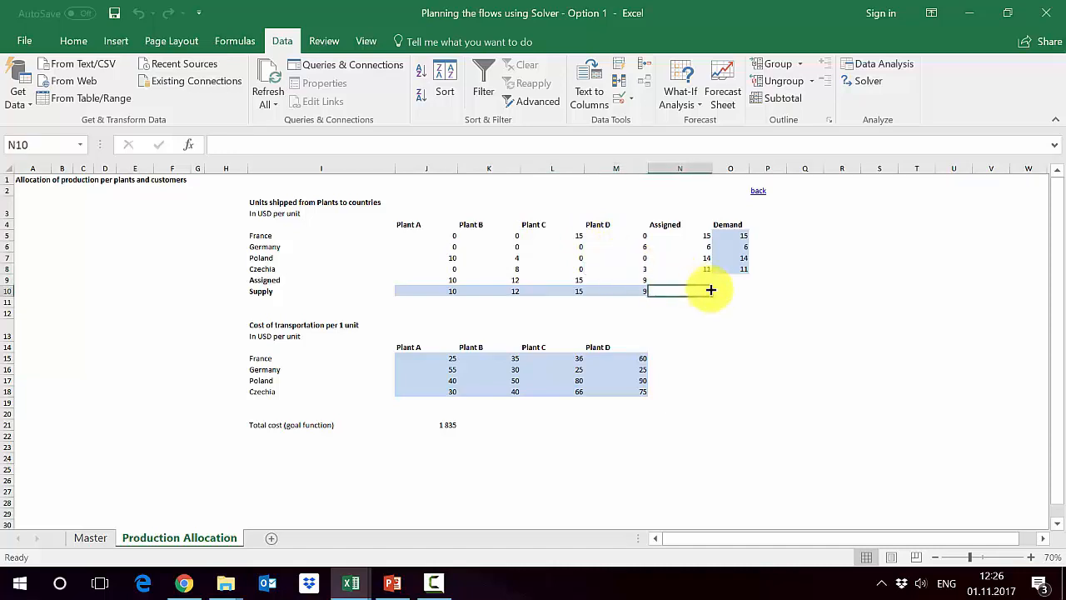
- Check each country's assigned units in N5:N8 against its demand, and Plant A's assigned total in J9 against its supply
left_click(691, 235)
left_click(691, 168)
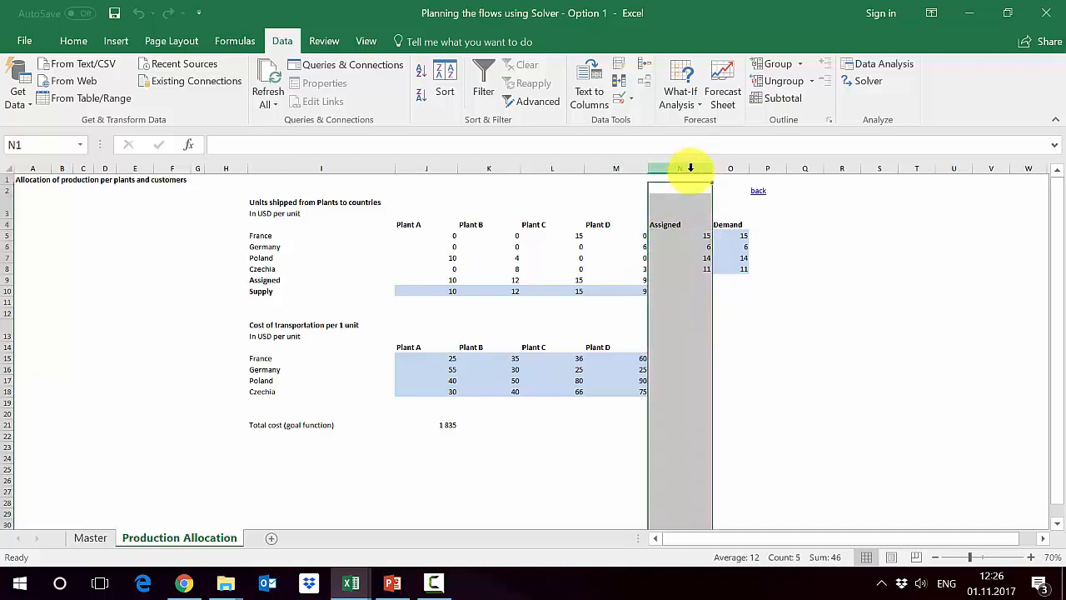
left_click(679, 236)
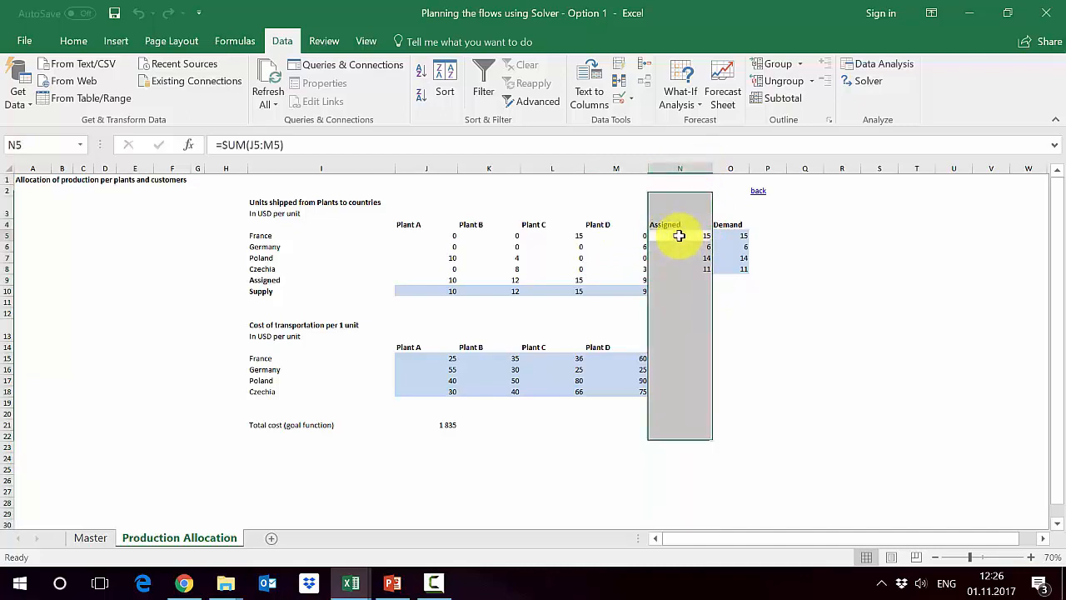
left_click(676, 248)
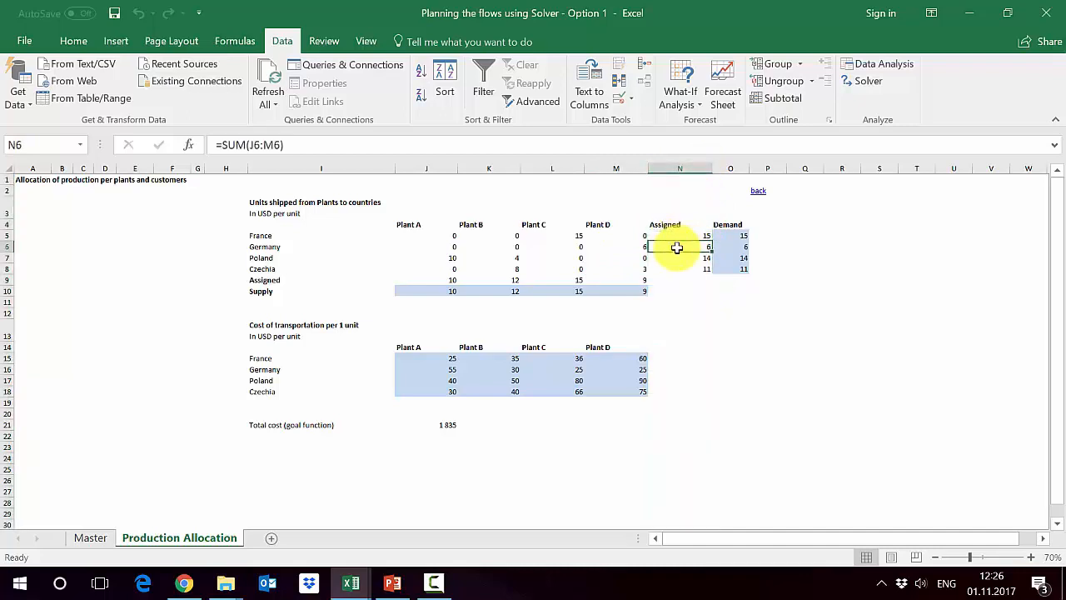
left_click(678, 258)
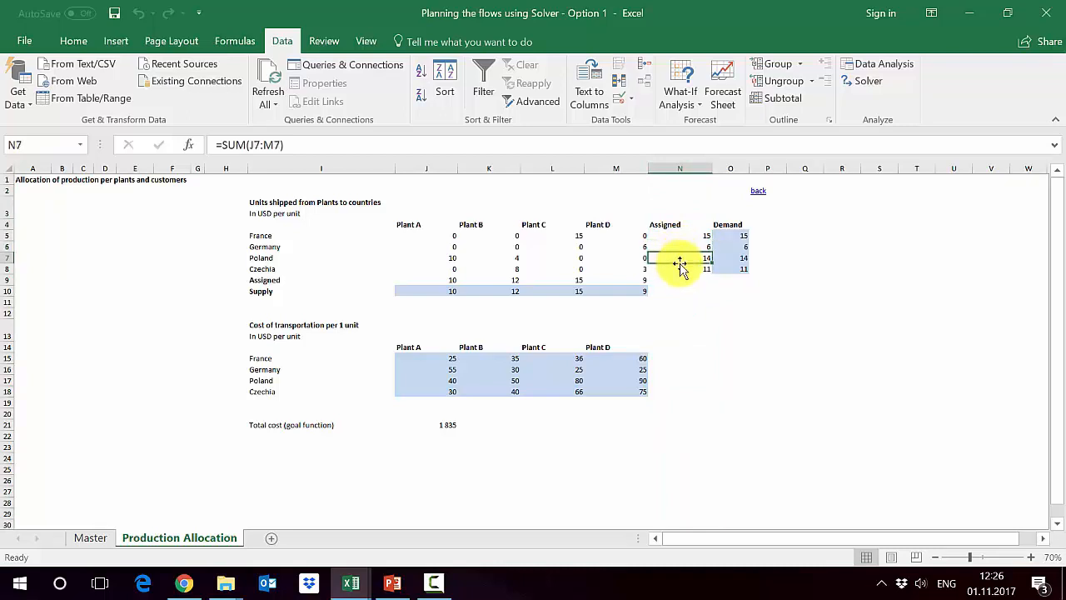
left_click(679, 269)
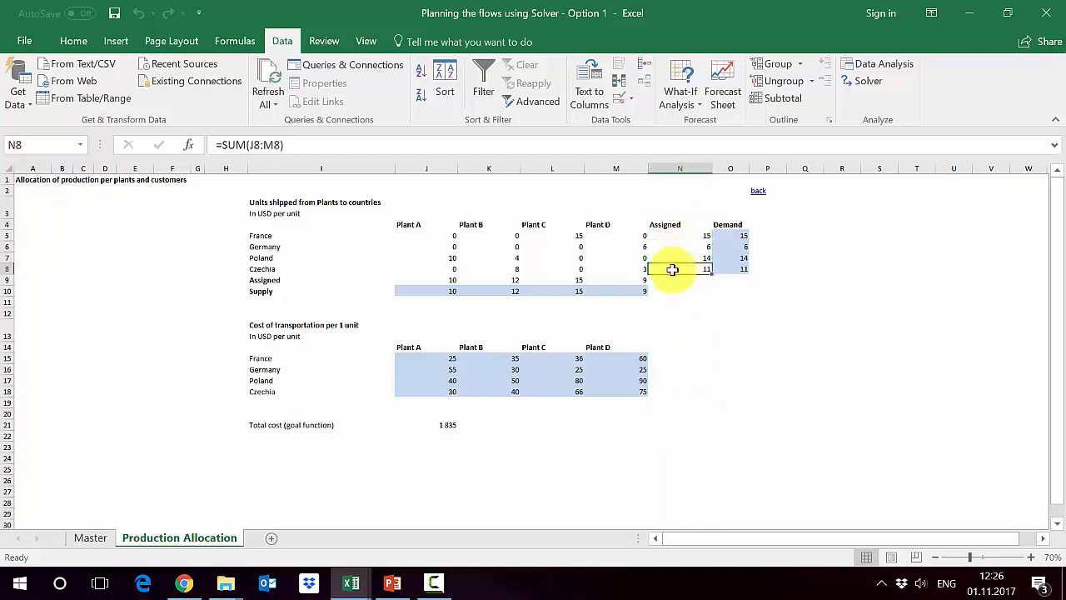
left_click(410, 282)
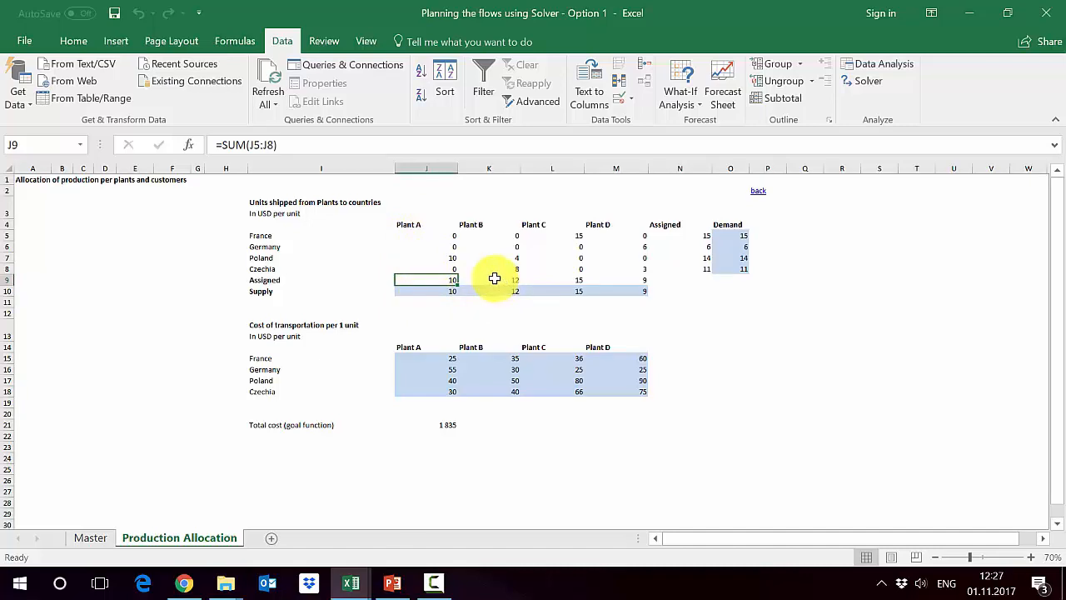
left_click(533, 437)
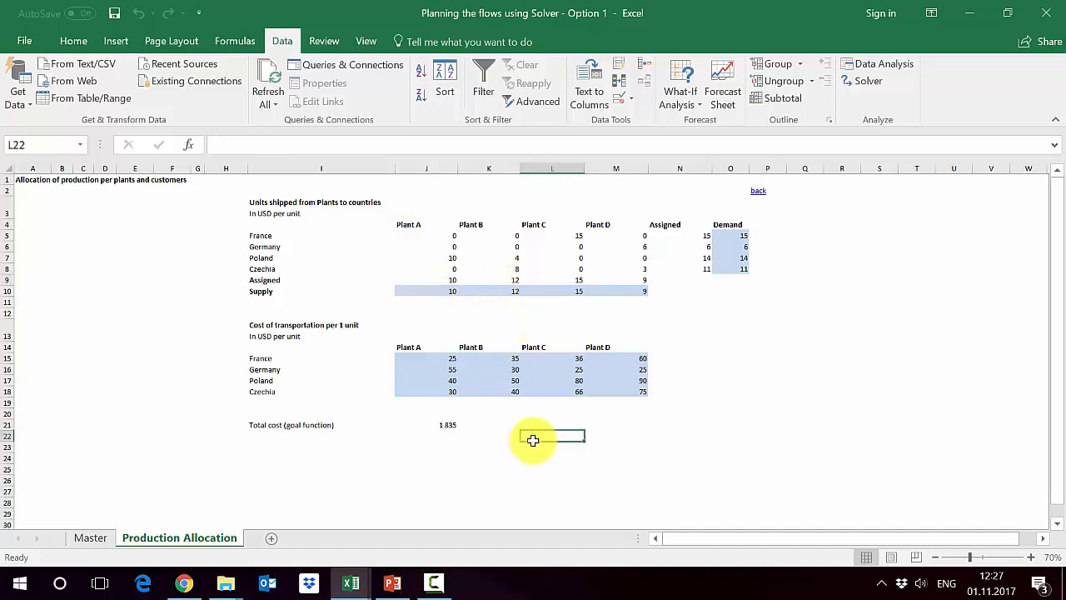